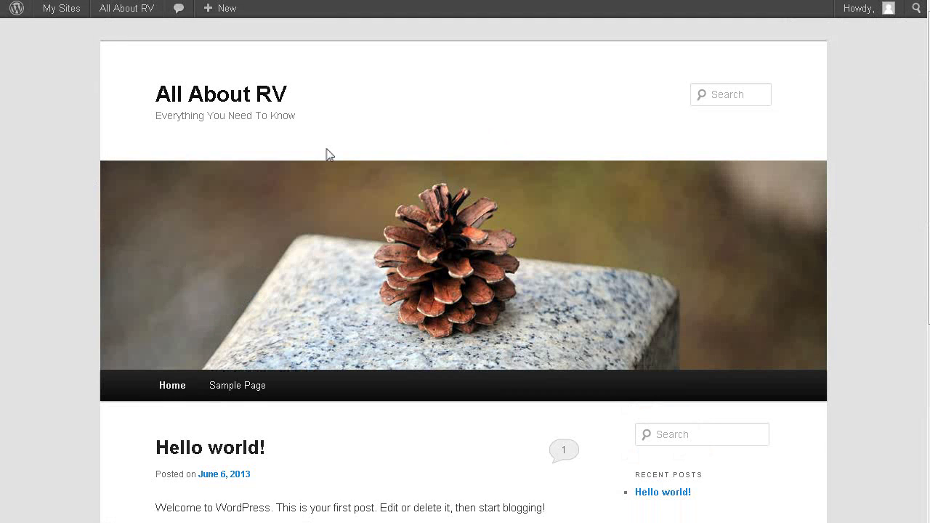
- Look over the All About RV home page and open its Sample Page to review the default content
{"action": "scroll", "coordinate": [295, 196], "scroll_direction": "down", "scroll_amount": 2}
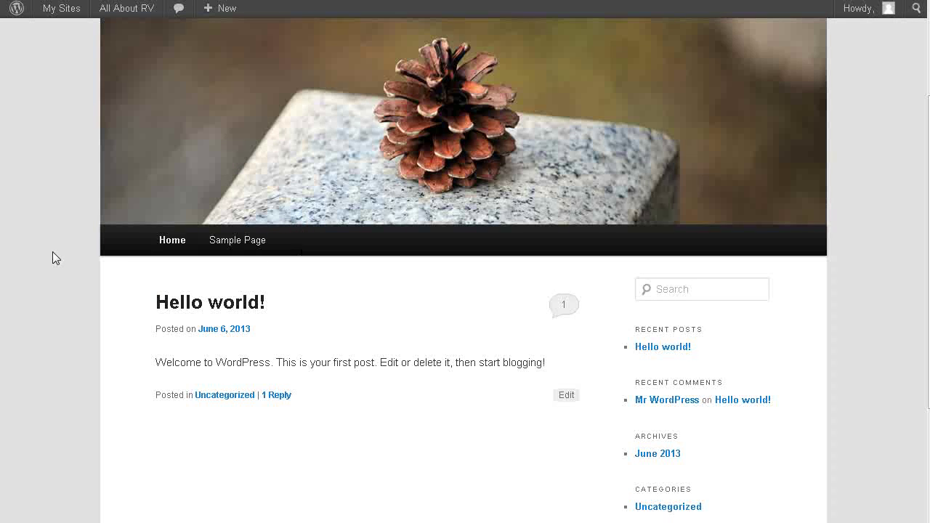
{"action": "left_click", "coordinate": [231, 247]}
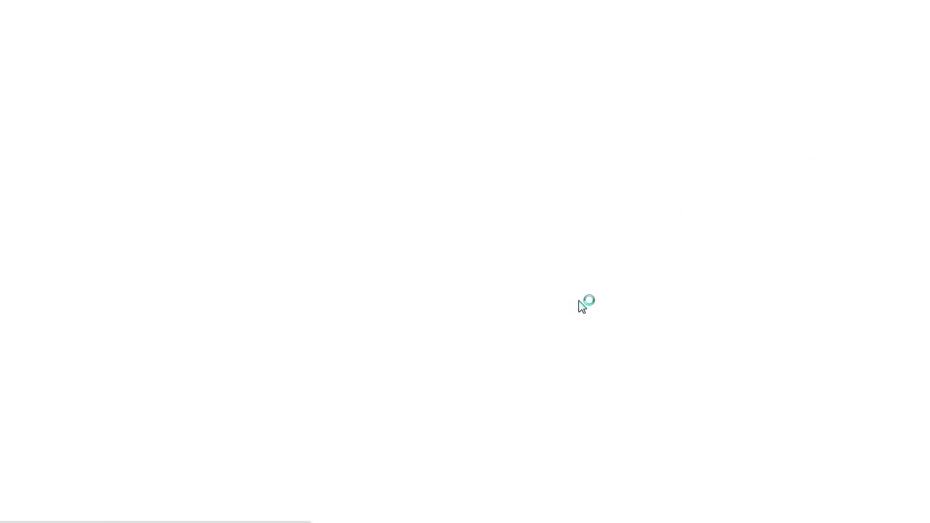
{"action": "scroll", "coordinate": [614, 312], "scroll_direction": "down", "scroll_amount": 5}
{"action": "scroll", "coordinate": [617, 322], "scroll_direction": "up", "scroll_amount": 5}
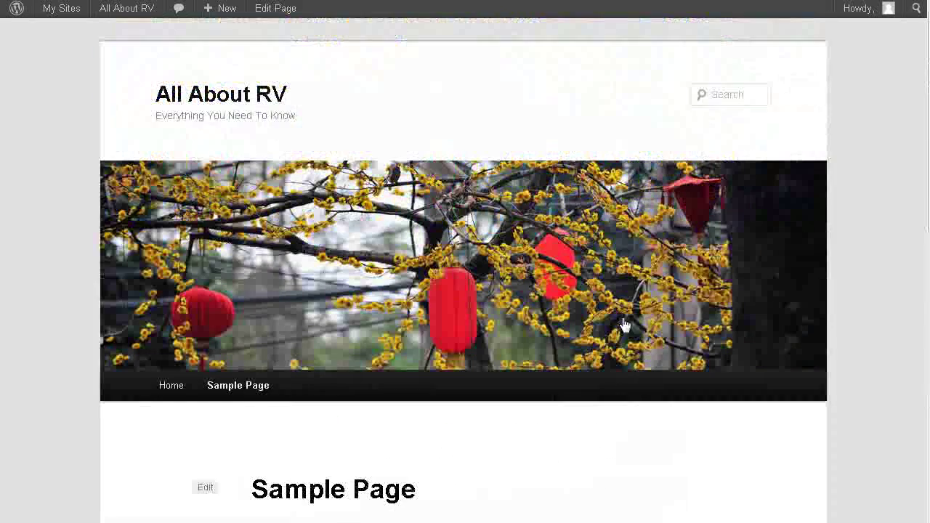
- Go to the All About RV site's dashboard and move the default "Hello world!" post to the trash
{"action": "mouse_move", "coordinate": [52, 11]}
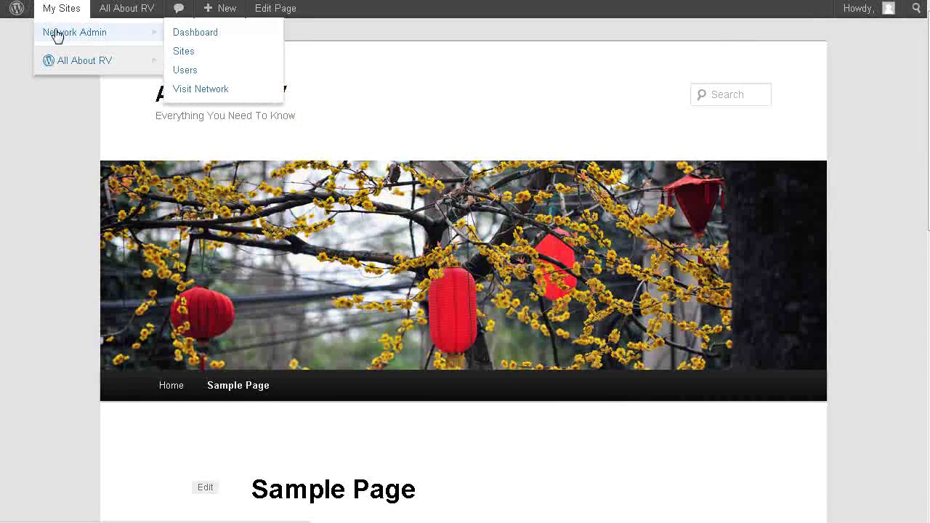
{"action": "mouse_move", "coordinate": [64, 64]}
{"action": "left_click", "coordinate": [191, 61]}
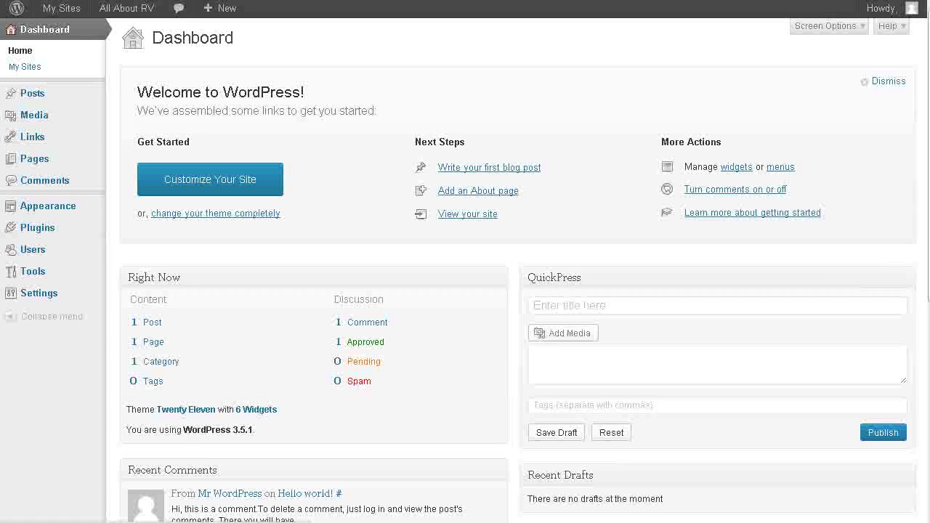
{"action": "mouse_move", "coordinate": [40, 97]}
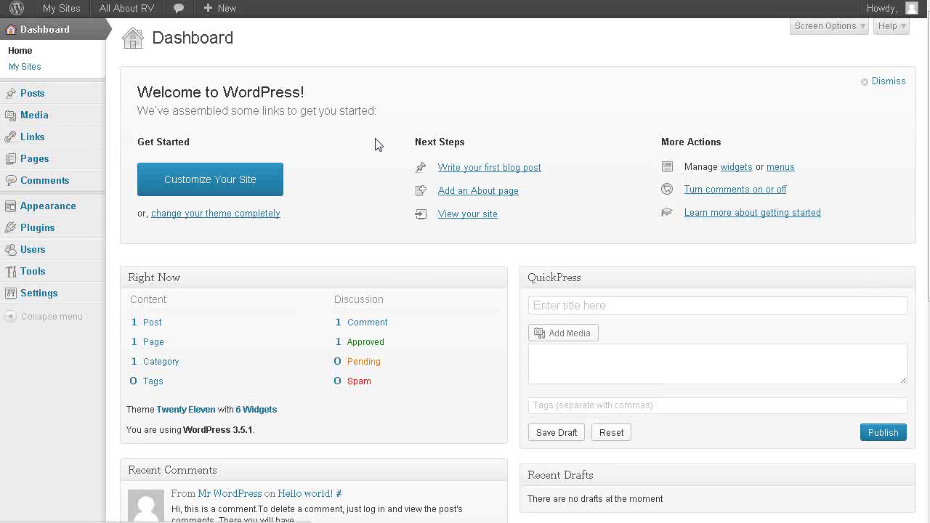
{"action": "left_click", "coordinate": [131, 94]}
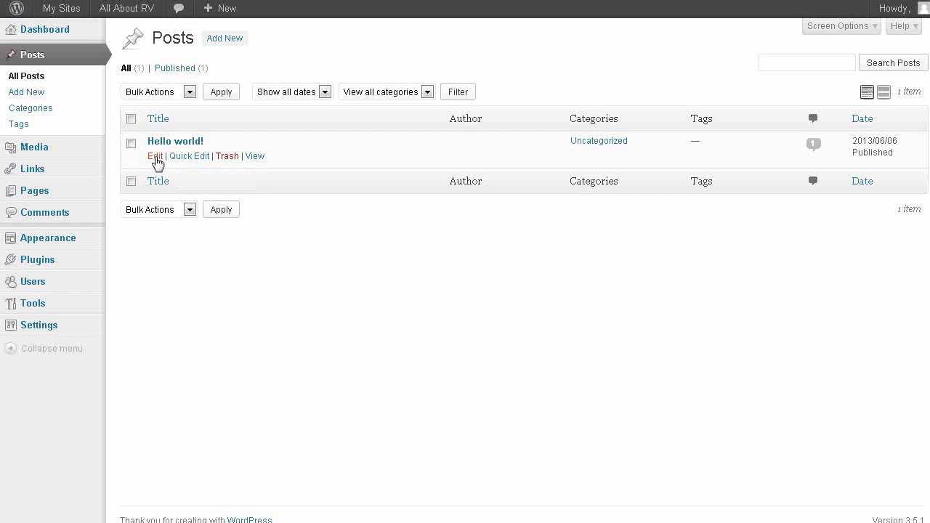
{"action": "left_click", "coordinate": [240, 156]}
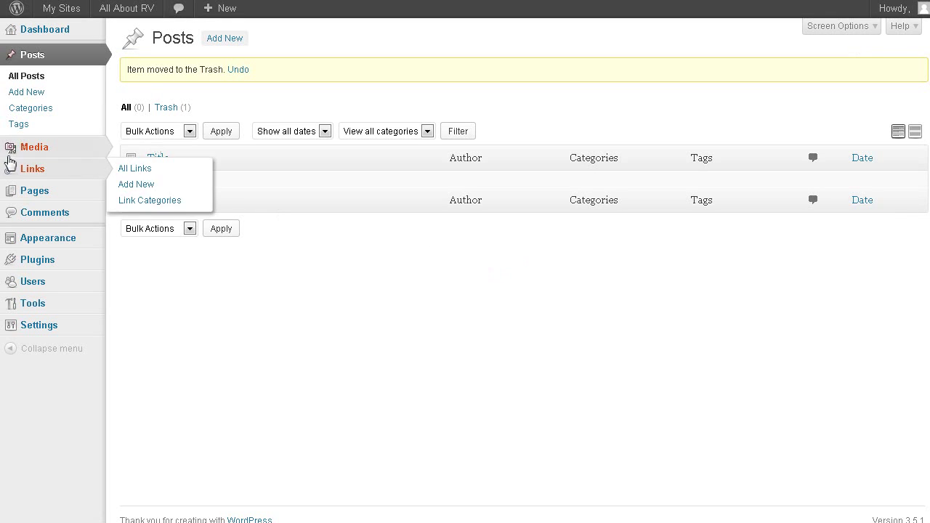
- Move the default "Sample Page" from the site's pages to the trash
{"action": "mouse_move", "coordinate": [35, 178]}
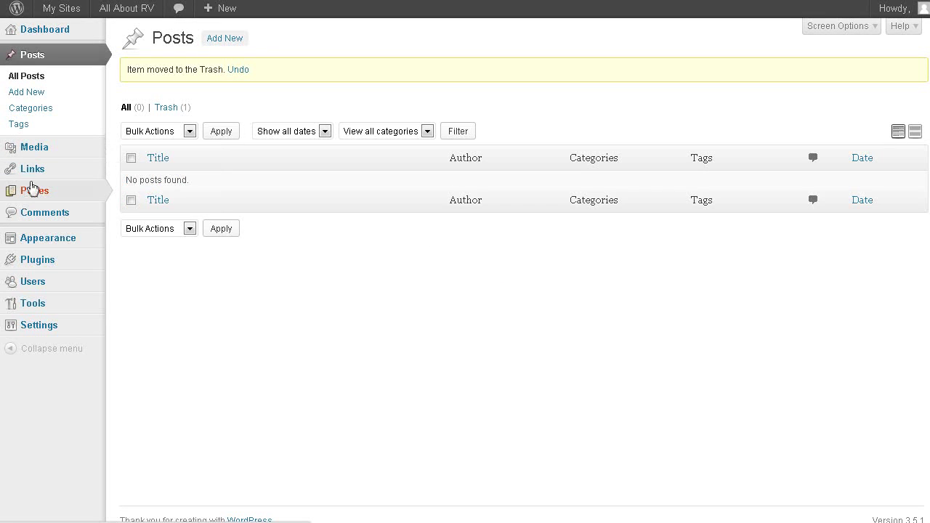
{"action": "left_click", "coordinate": [134, 192]}
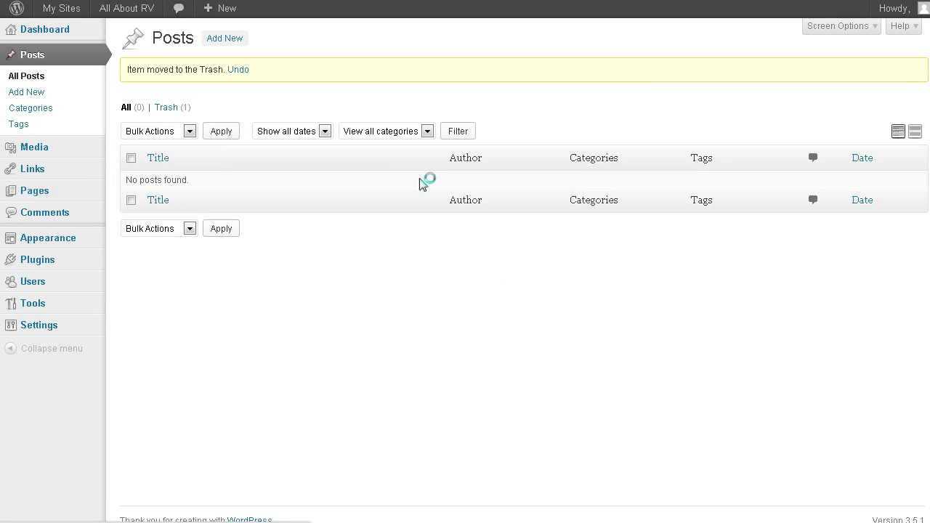
{"action": "mouse_move", "coordinate": [181, 158]}
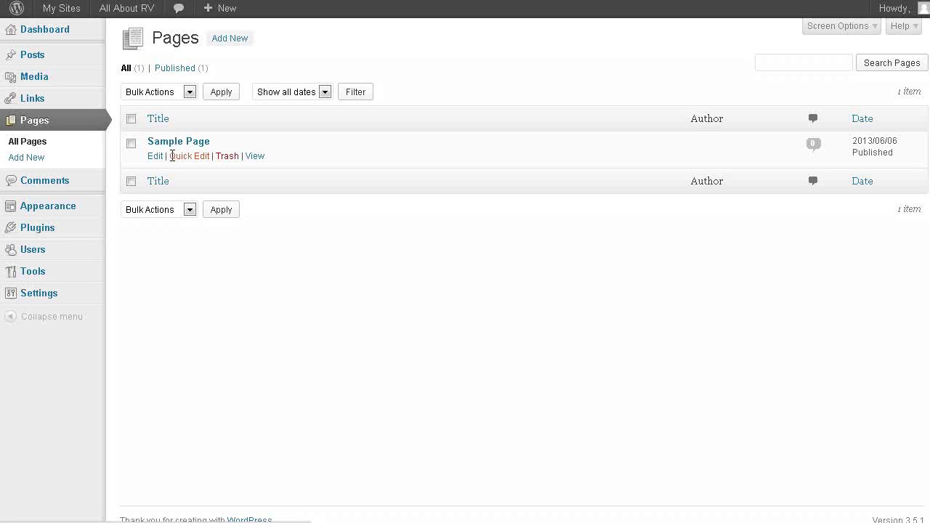
{"action": "left_click", "coordinate": [230, 160]}
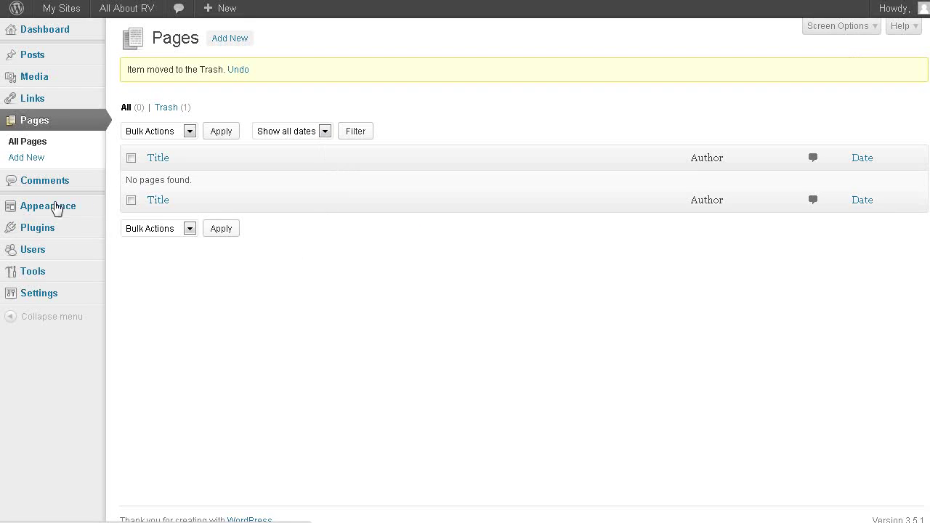
- Create and publish a page titled "Welcome To The Rv Blog Community!" with a short welcome text for RV and camping enthusiasts
{"action": "left_click", "coordinate": [22, 159]}
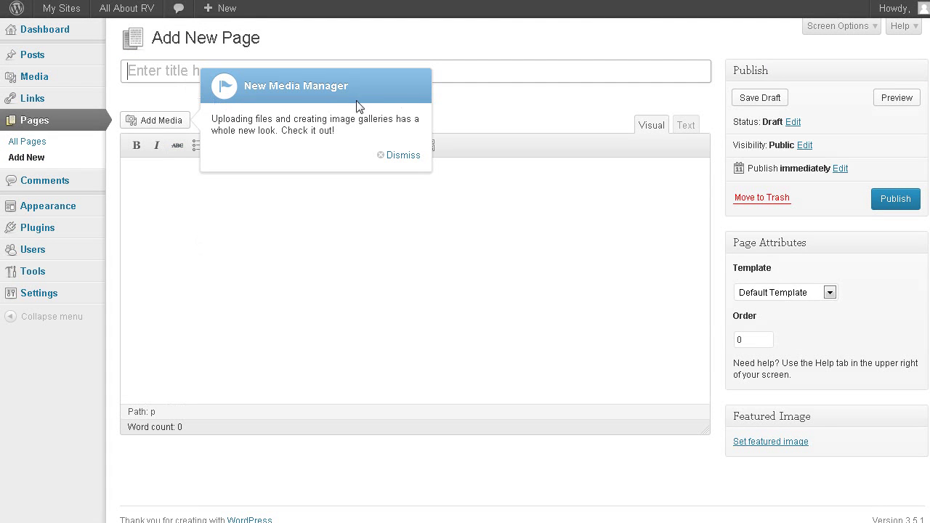
{"action": "left_click", "coordinate": [403, 156]}
{"action": "left_click", "coordinate": [190, 75]}
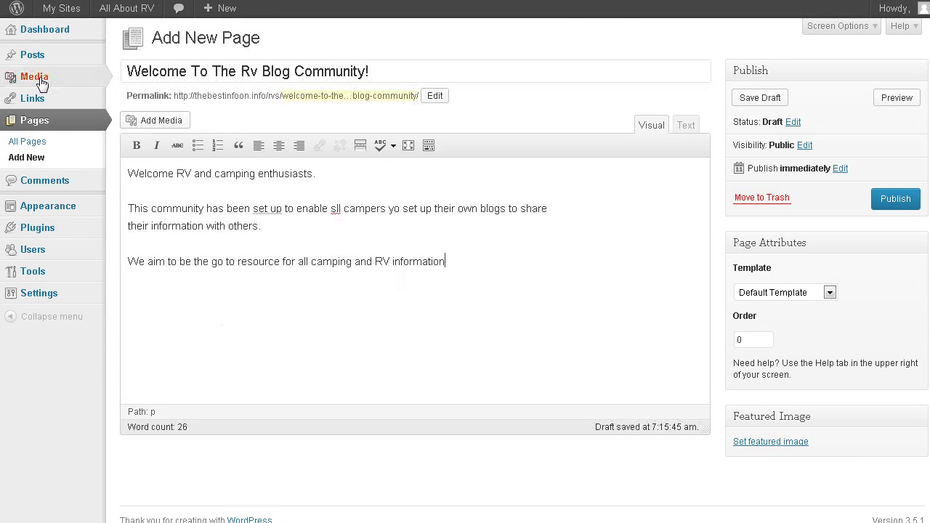
{"action": "left_click", "coordinate": [821, 28]}
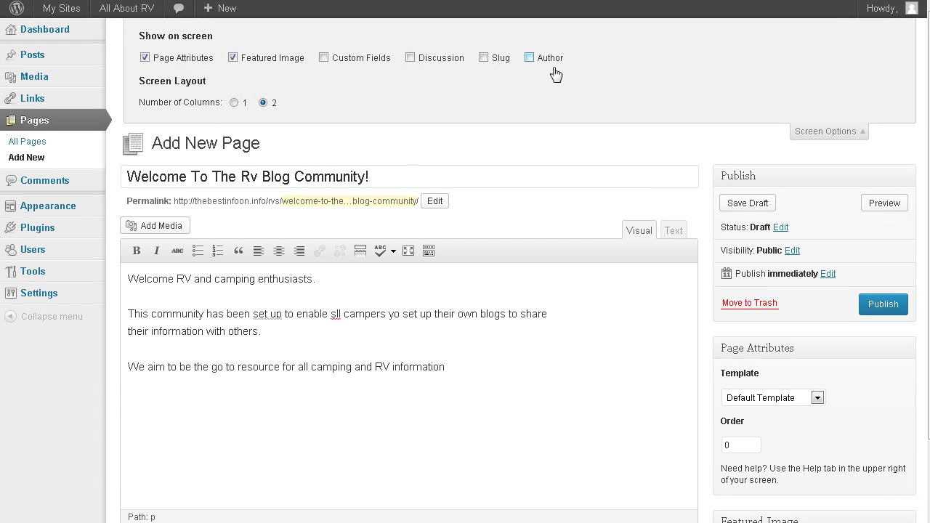
{"action": "left_click", "coordinate": [890, 304]}
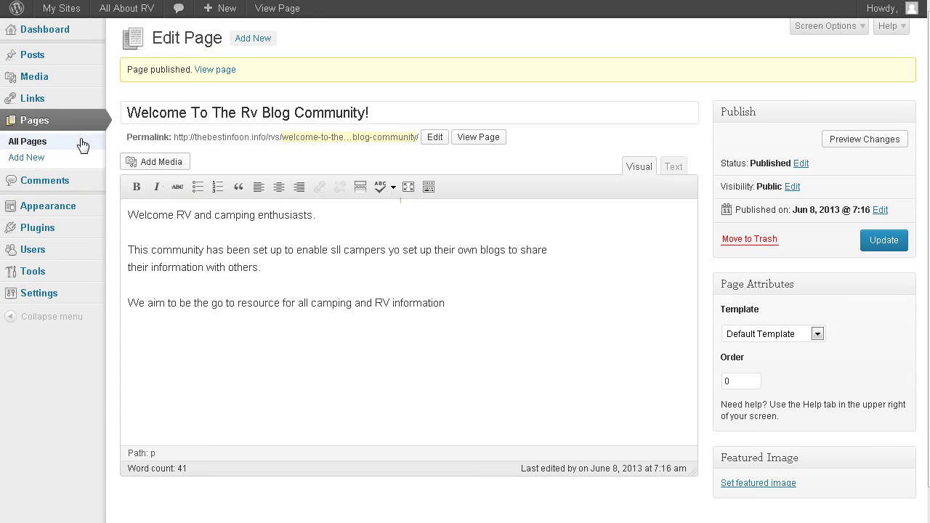
- Set the site's front page to the static page "Welcome To The Rv Blog Community!" and save the reading settings
{"action": "mouse_move", "coordinate": [45, 298]}
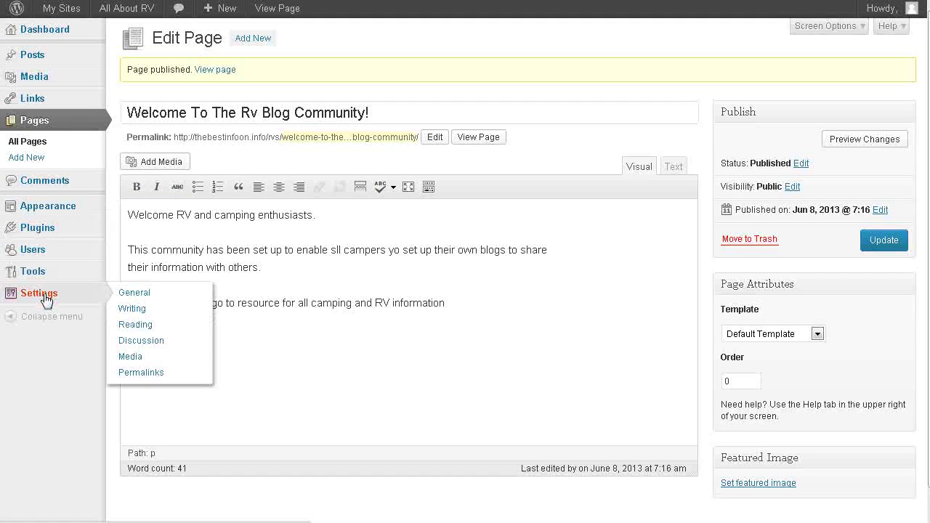
{"action": "left_click", "coordinate": [155, 324]}
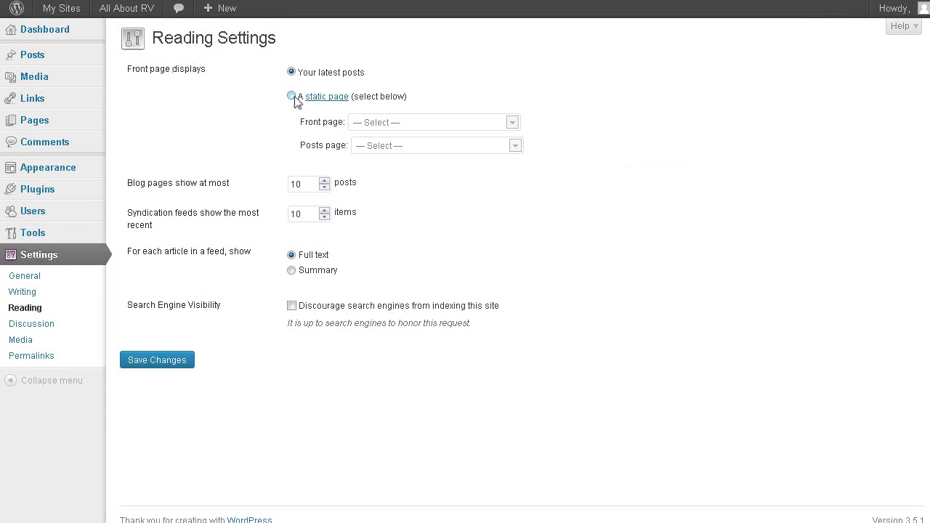
{"action": "left_click", "coordinate": [292, 97]}
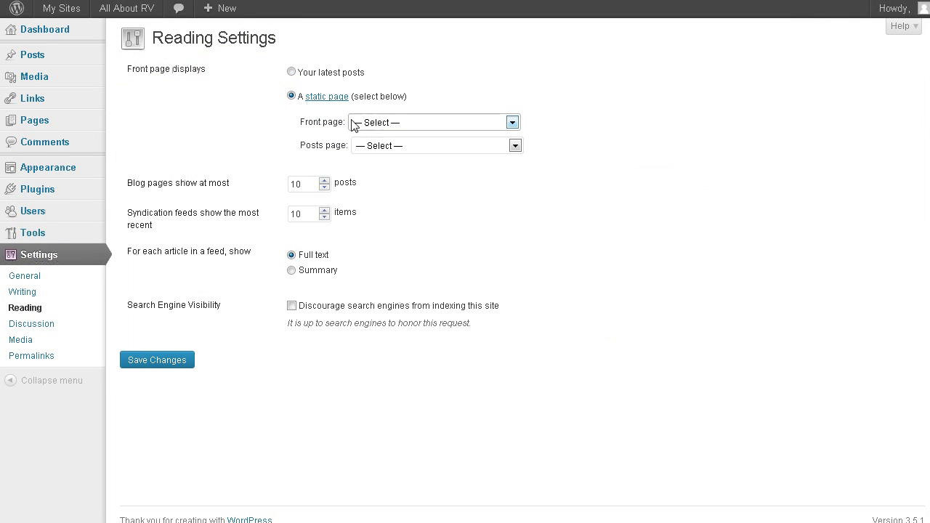
{"action": "left_click", "coordinate": [383, 124]}
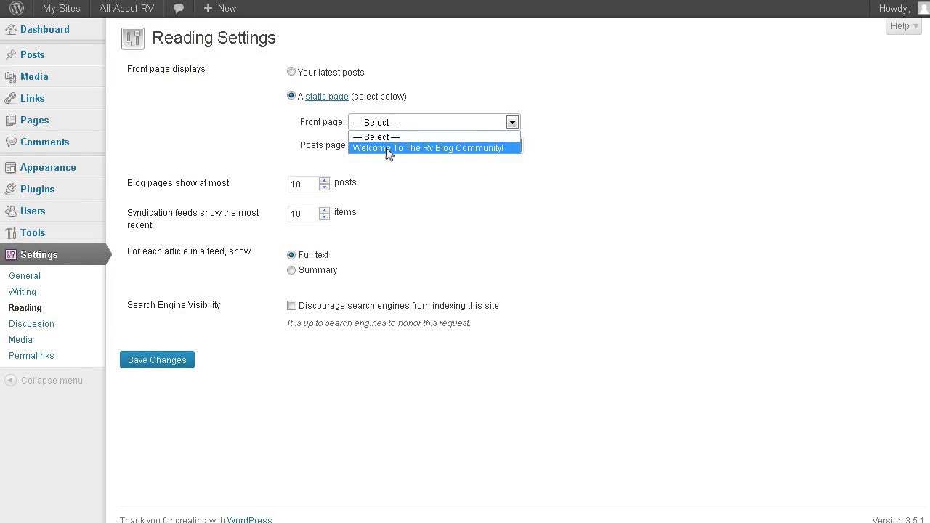
{"action": "left_click", "coordinate": [386, 148]}
{"action": "left_click", "coordinate": [151, 366]}
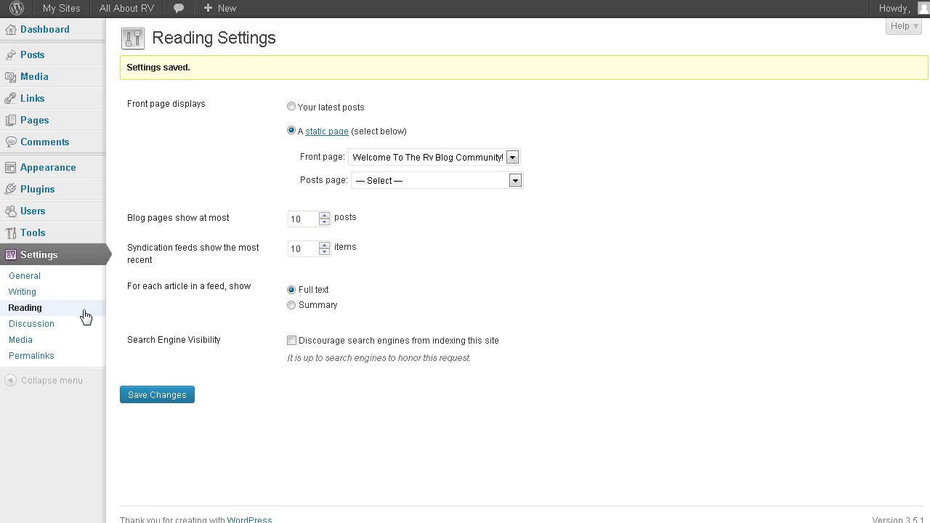
- Disable link notifications from other blogs (pingbacks and trackbacks) in the discussion settings and save the changes
{"action": "left_click", "coordinate": [32, 325]}
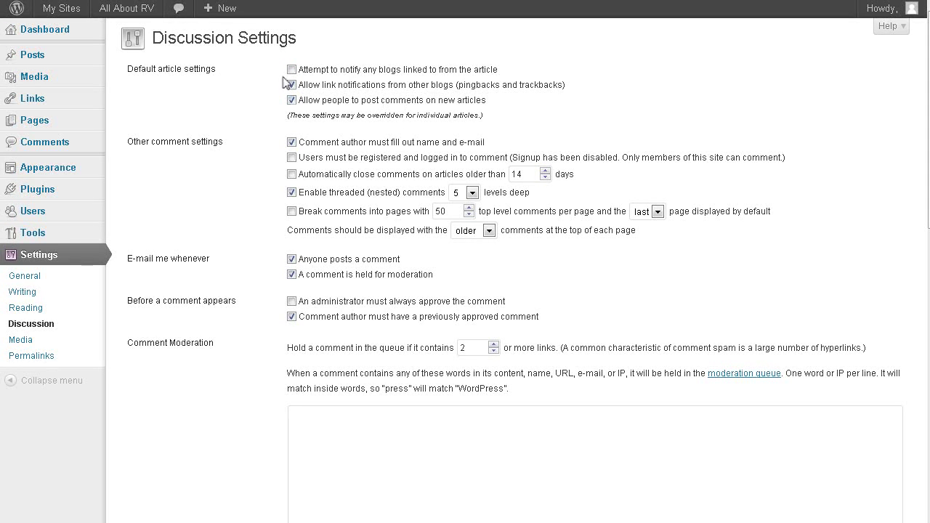
{"action": "left_click", "coordinate": [292, 85]}
{"action": "scroll", "coordinate": [185, 386], "scroll_direction": "down", "scroll_amount": 4}
{"action": "scroll", "coordinate": [366, 272], "scroll_direction": "up", "scroll_amount": 4}
{"action": "scroll", "coordinate": [577, 373], "scroll_direction": "down", "scroll_amount": 10}
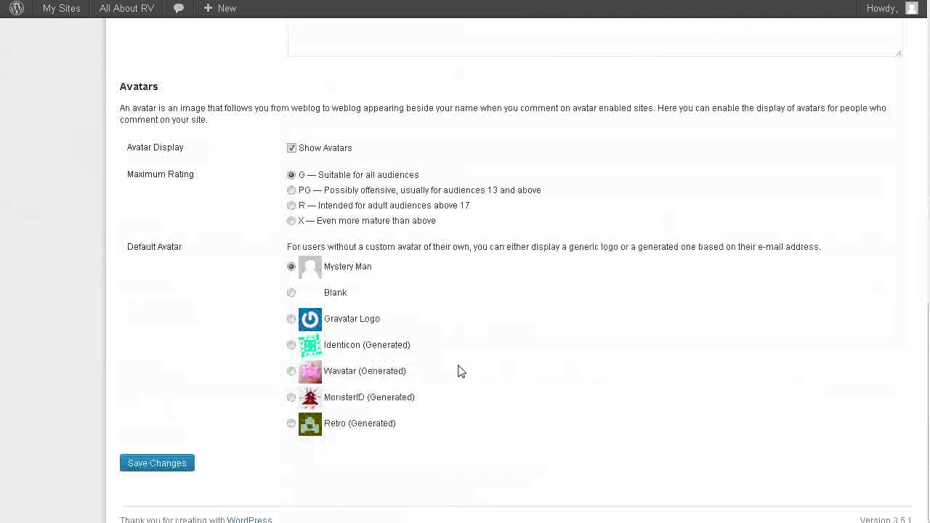
{"action": "left_click", "coordinate": [153, 468]}
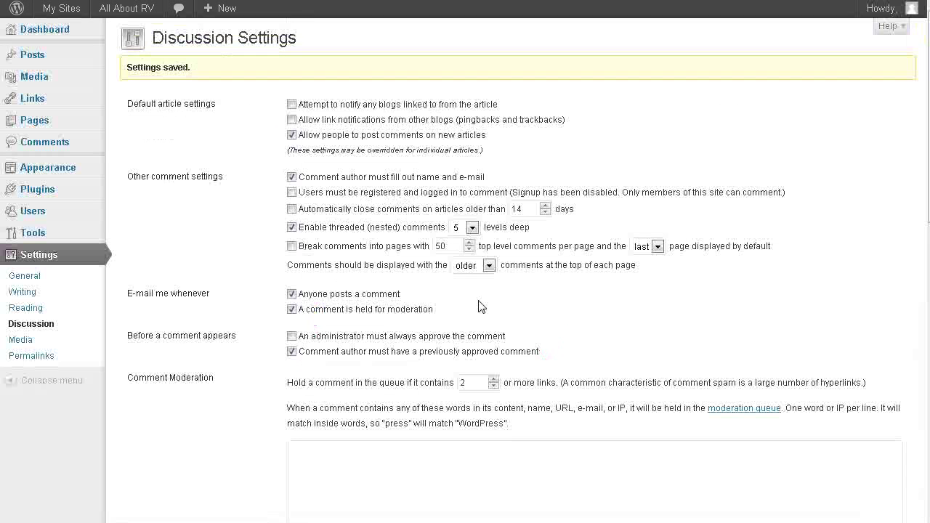
- Edit the welcome page to show its Discussion options, disallow comments, trackbacks and pingbacks, and update the page
{"action": "mouse_move", "coordinate": [37, 123]}
{"action": "left_click", "coordinate": [124, 120]}
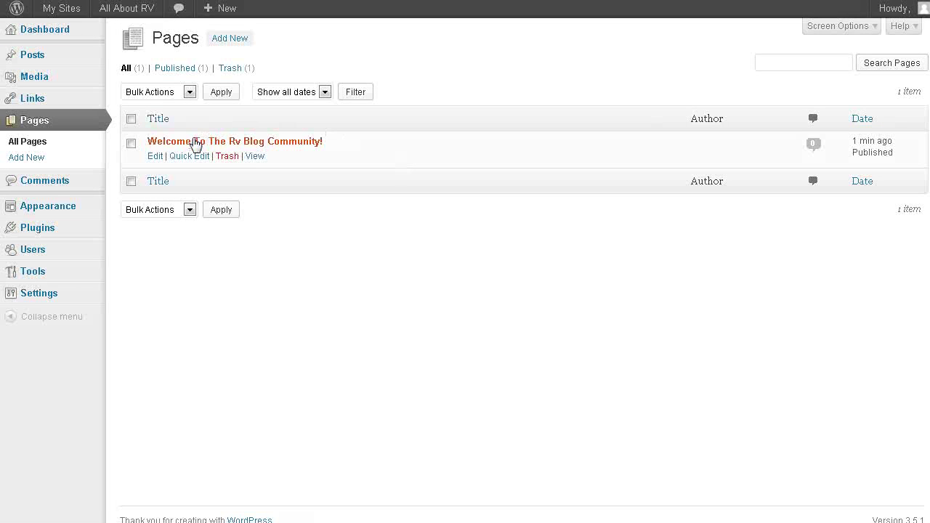
{"action": "left_click", "coordinate": [152, 157]}
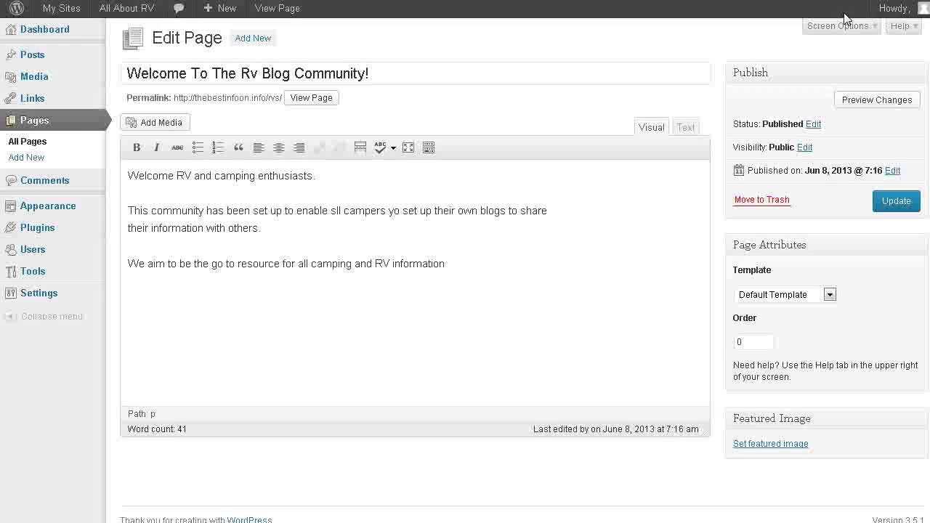
{"action": "left_click", "coordinate": [829, 34]}
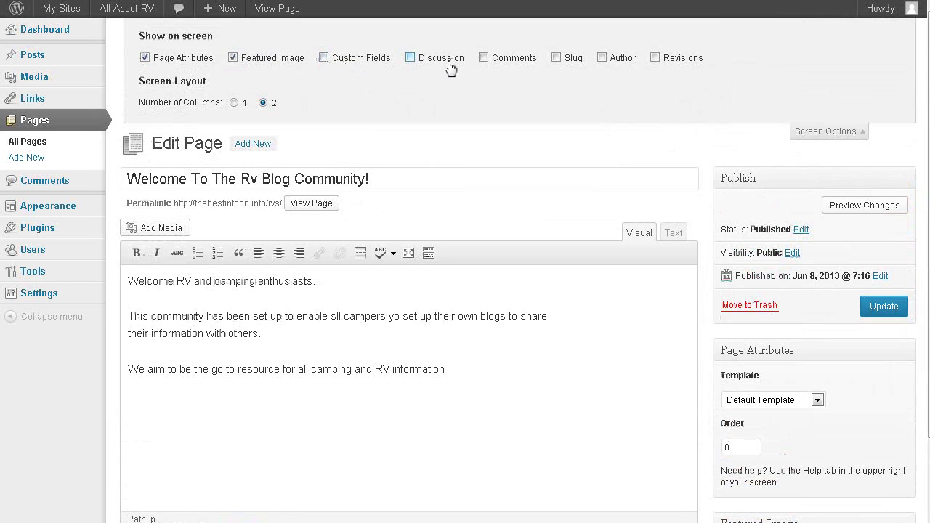
{"action": "left_click", "coordinate": [411, 58]}
{"action": "scroll", "coordinate": [101, 371], "scroll_direction": "down", "scroll_amount": 2}
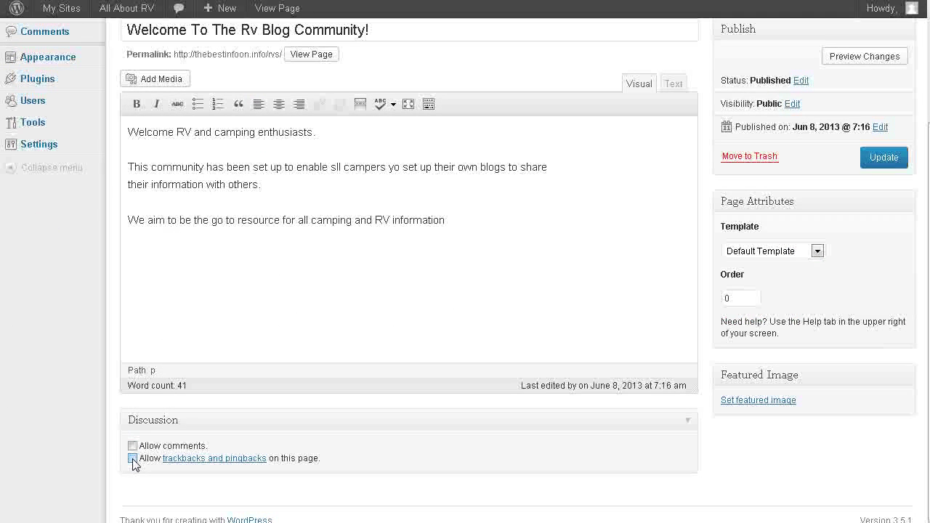
{"action": "scroll", "coordinate": [615, 389], "scroll_direction": "up", "scroll_amount": 2}
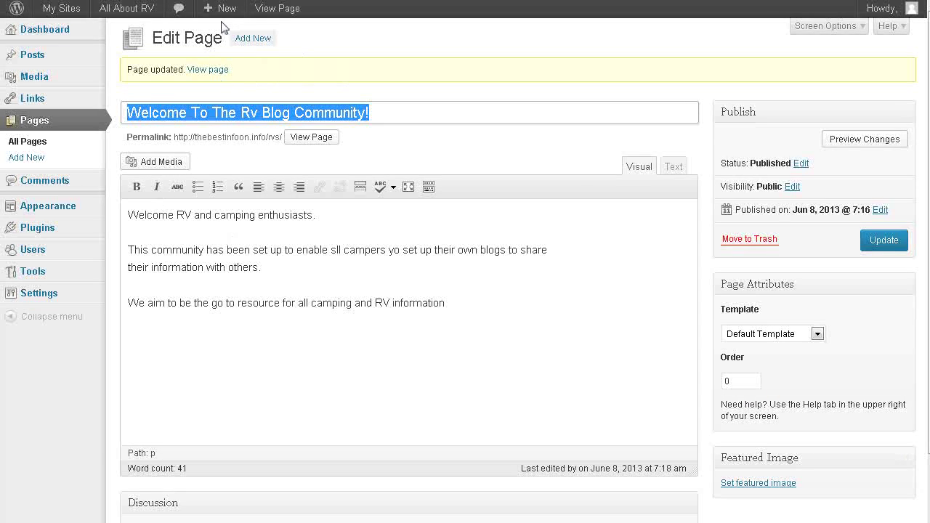
- Visit the All About RV site and review the new welcome front page
{"action": "mouse_move", "coordinate": [138, 13]}
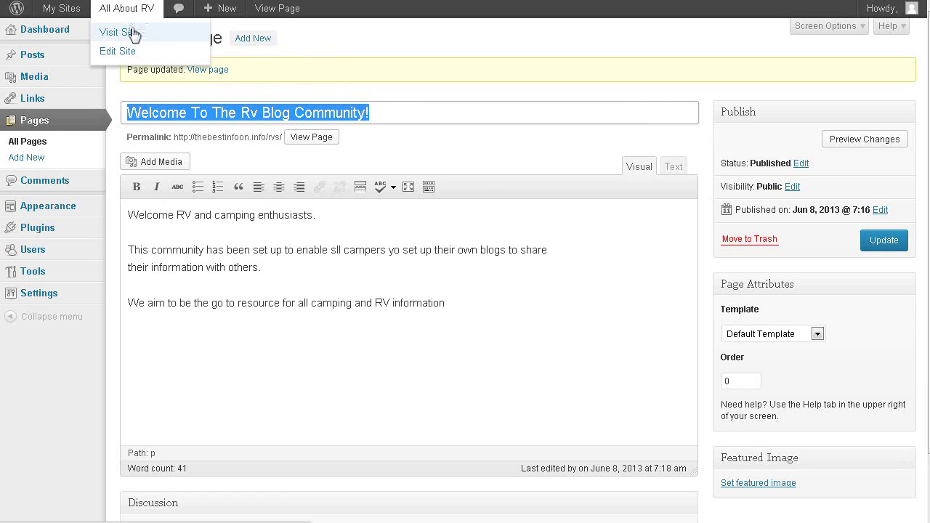
{"action": "left_click", "coordinate": [145, 32]}
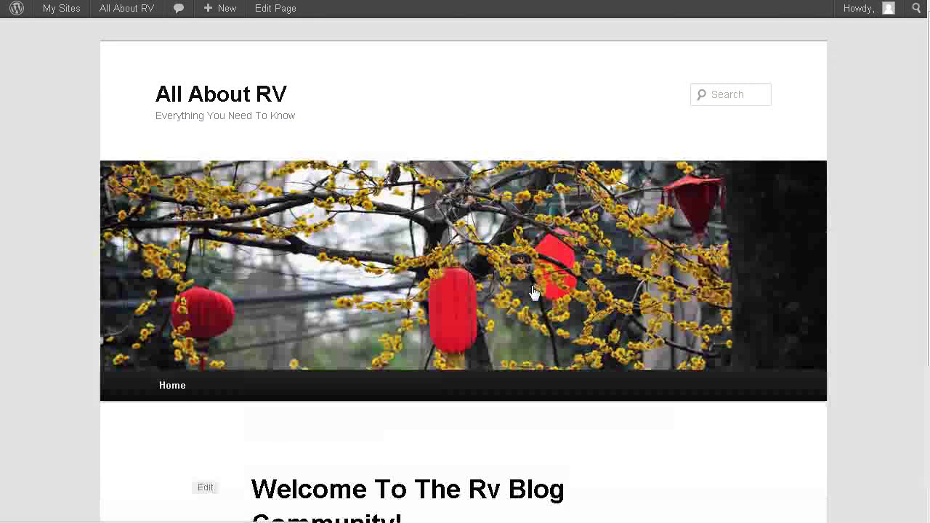
{"action": "scroll", "coordinate": [541, 291], "scroll_direction": "down", "scroll_amount": 3}
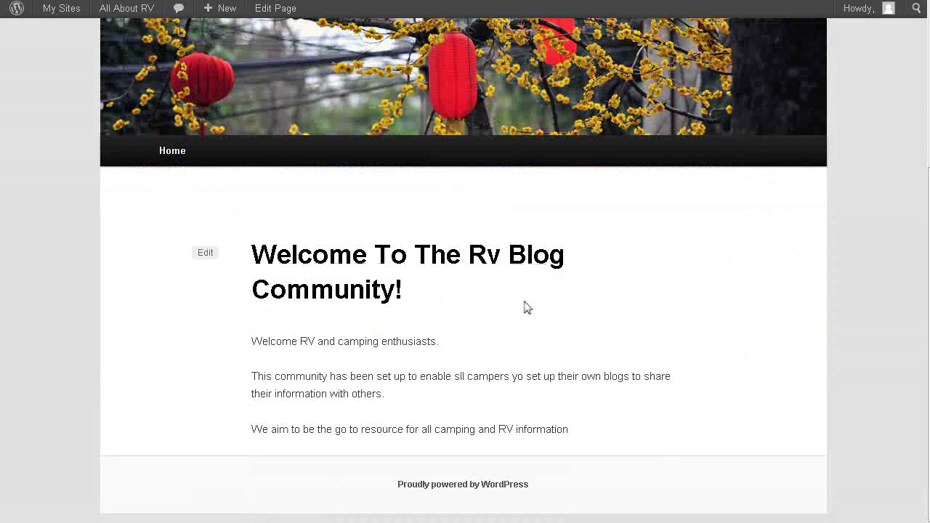
{"action": "scroll", "coordinate": [541, 310], "scroll_direction": "up", "scroll_amount": 3}
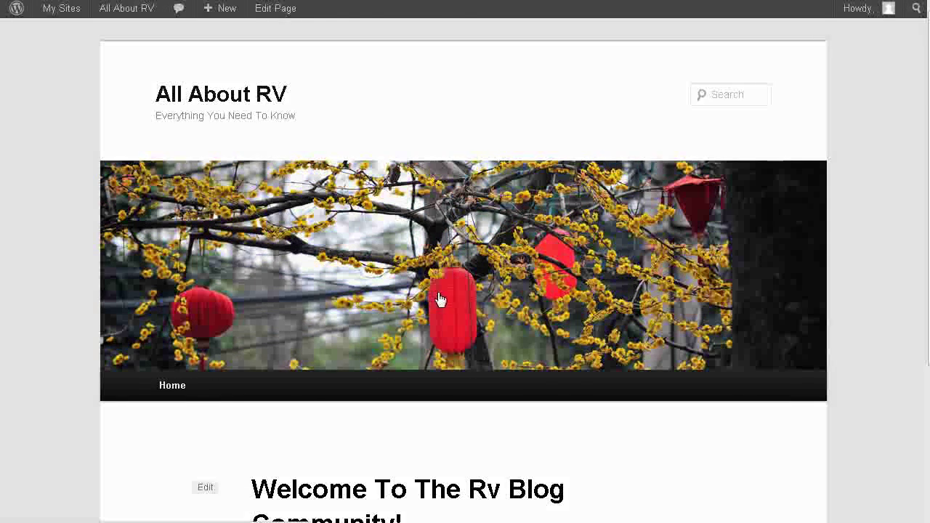
{"action": "scroll", "coordinate": [439, 297], "scroll_direction": "down", "scroll_amount": 2}
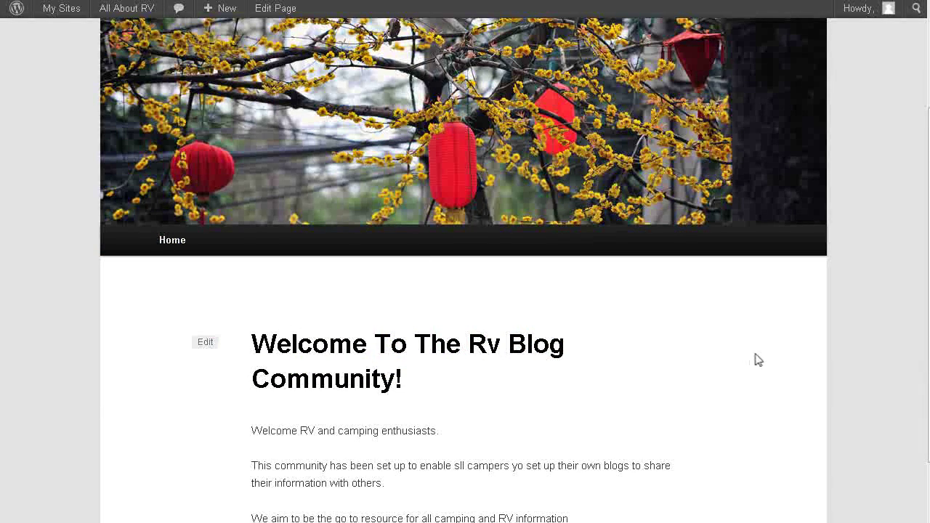
{"action": "scroll", "coordinate": [760, 361], "scroll_direction": "up", "scroll_amount": 2}
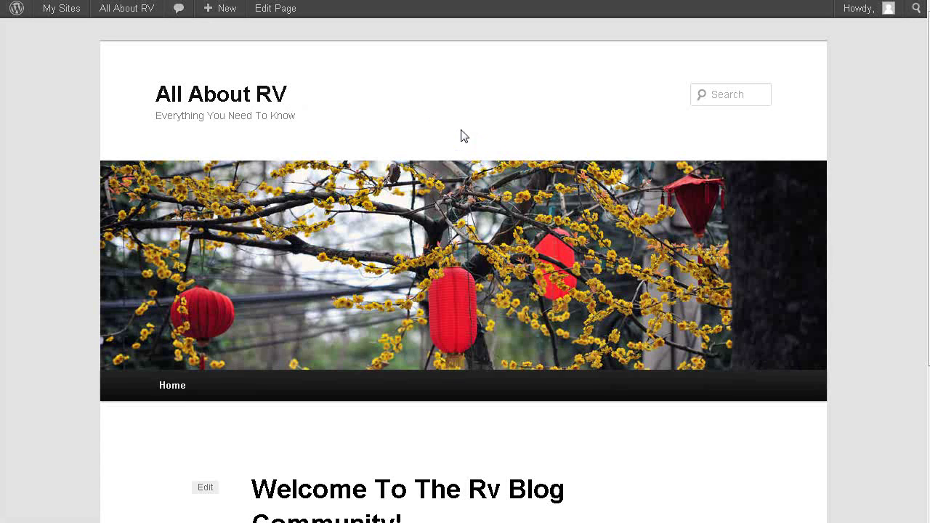
- Leave the All About RV site and open the Network Admin dashboard
{"action": "mouse_move", "coordinate": [61, 14]}
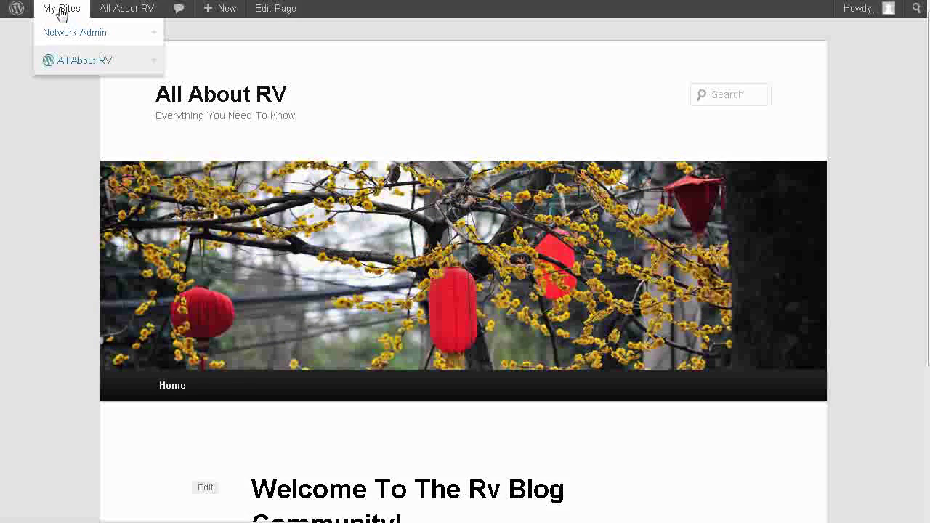
{"action": "mouse_move", "coordinate": [145, 14]}
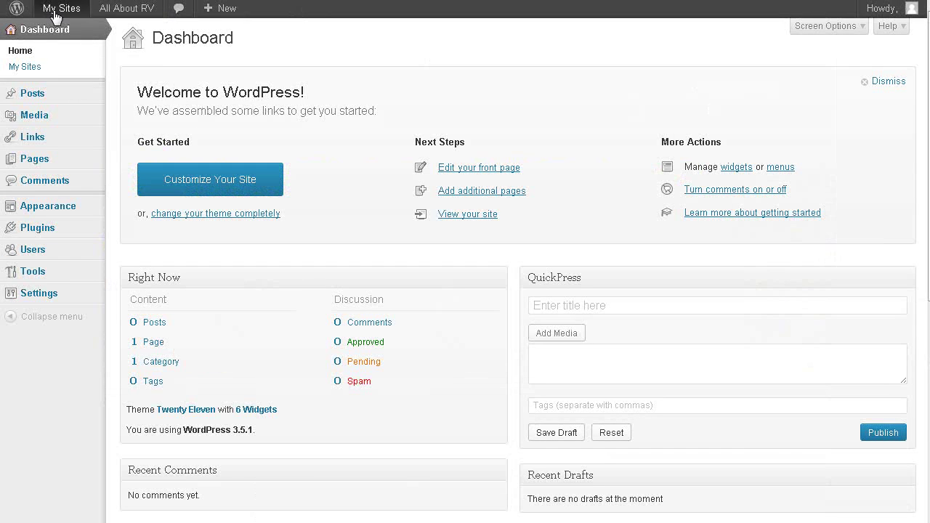
{"action": "mouse_move", "coordinate": [56, 17]}
{"action": "mouse_move", "coordinate": [65, 40]}
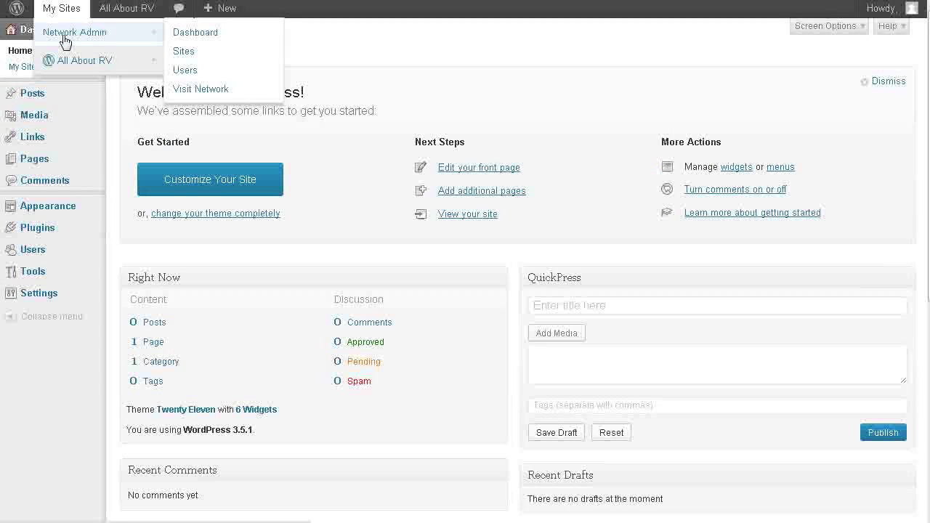
{"action": "left_click", "coordinate": [187, 38]}
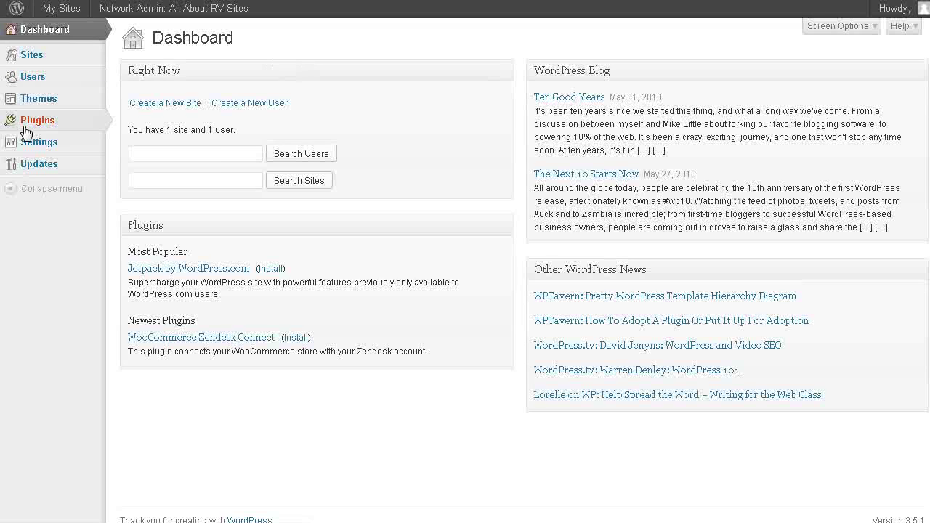
- Search the installable network themes for "camping" and "rv", and return to the installed themes list
{"action": "mouse_move", "coordinate": [55, 102]}
{"action": "left_click", "coordinate": [136, 114]}
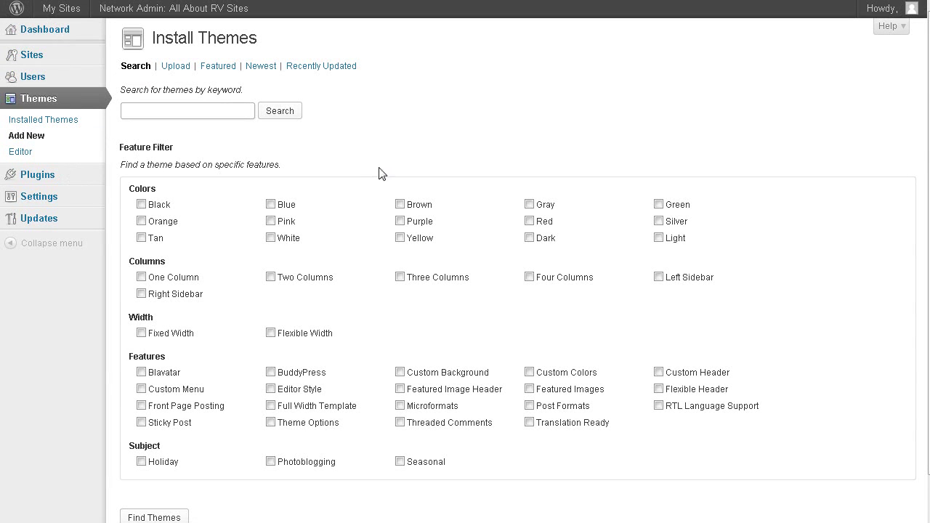
{"action": "type", "text": "camping"}
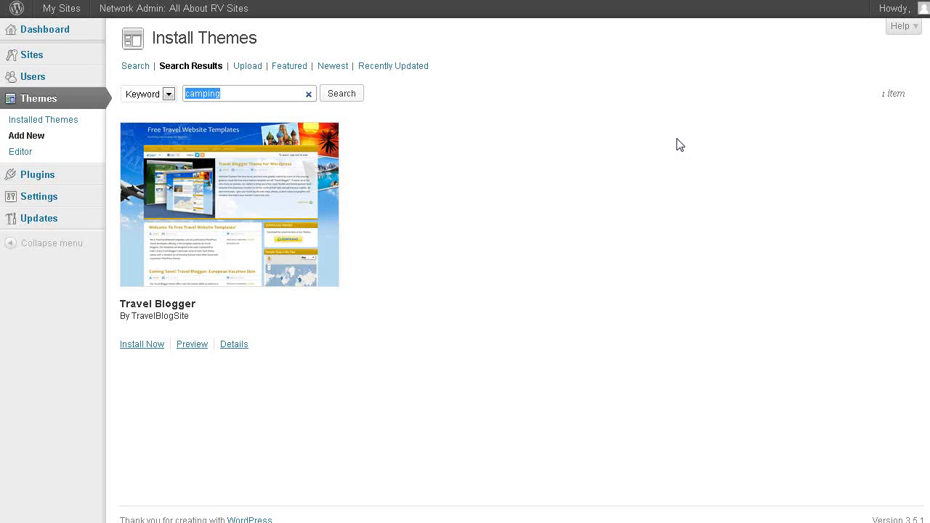
{"action": "type", "text": "rv"}
{"action": "key", "text": "Return"}
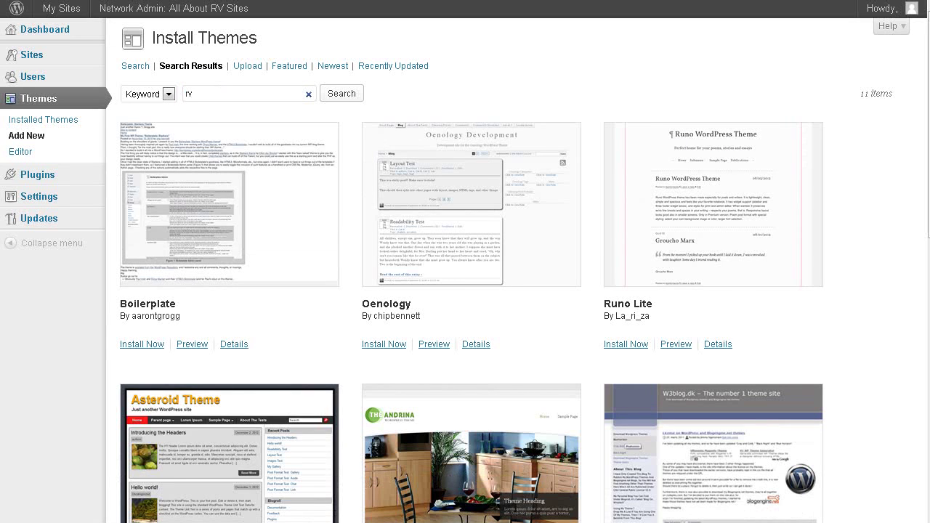
{"action": "left_click", "coordinate": [40, 124]}
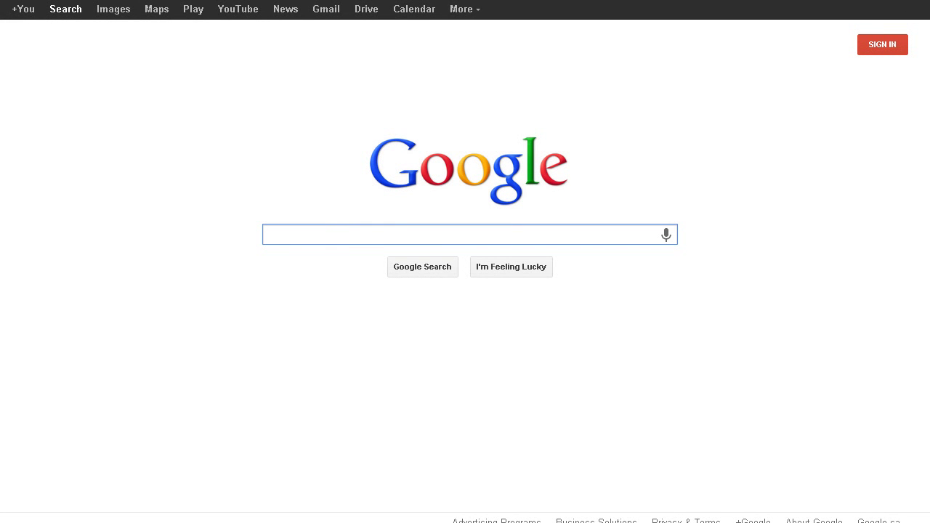
- Search Google for "wordpress rv theme", open the South West RV Theme result, dismiss its promotional popup and review the page
{"action": "type", "text": "wordpress rv theme"}
{"action": "key", "text": "Return"}
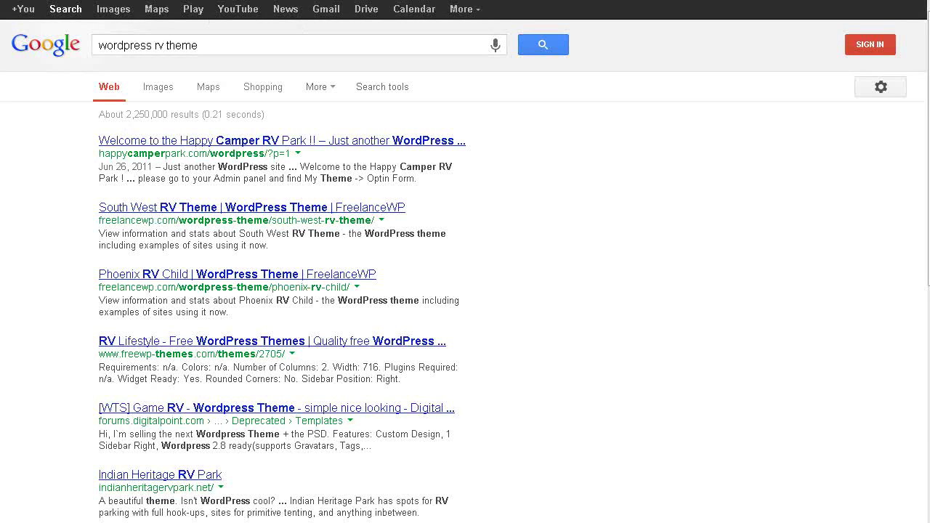
{"action": "left_click", "coordinate": [144, 208]}
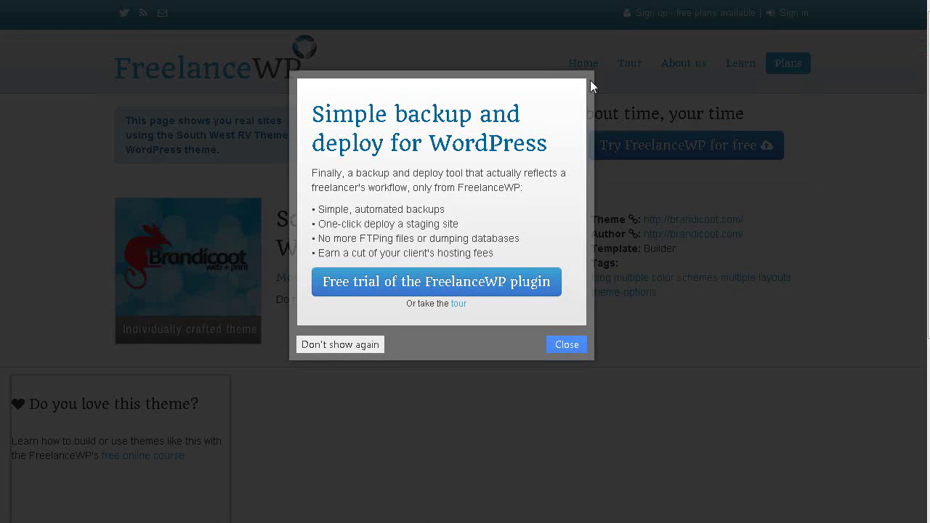
{"action": "left_click", "coordinate": [567, 347]}
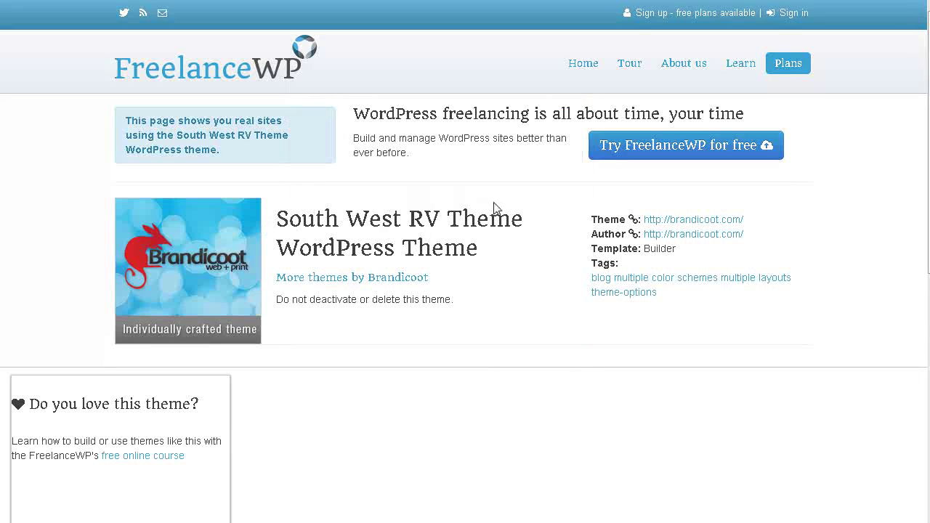
{"action": "scroll", "coordinate": [499, 209], "scroll_direction": "down", "scroll_amount": 4}
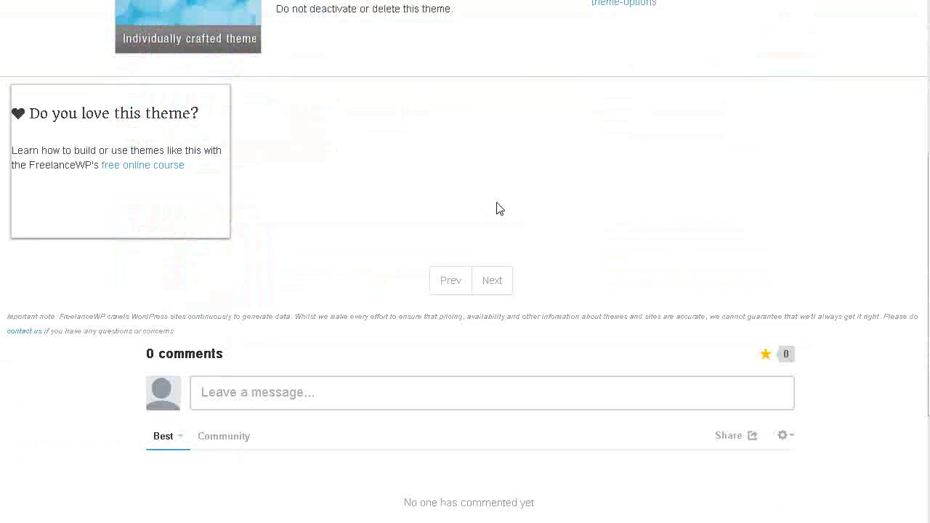
{"action": "scroll", "coordinate": [498, 208], "scroll_direction": "up", "scroll_amount": 4}
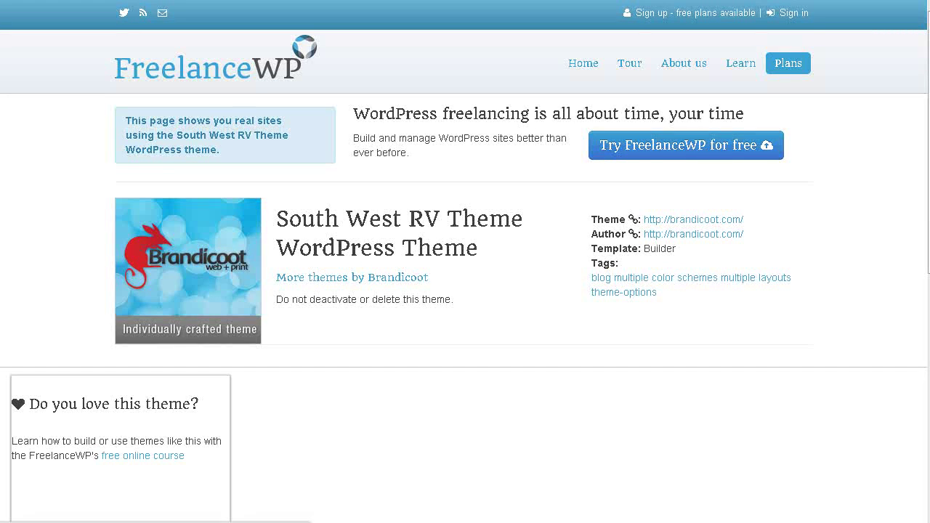
- Return to the Google results, add "free" to the search for a WordPress RV theme and open the Camping Theme page
{"action": "key", "text": "alt+Left"}
{"action": "left_click", "coordinate": [103, 42]}
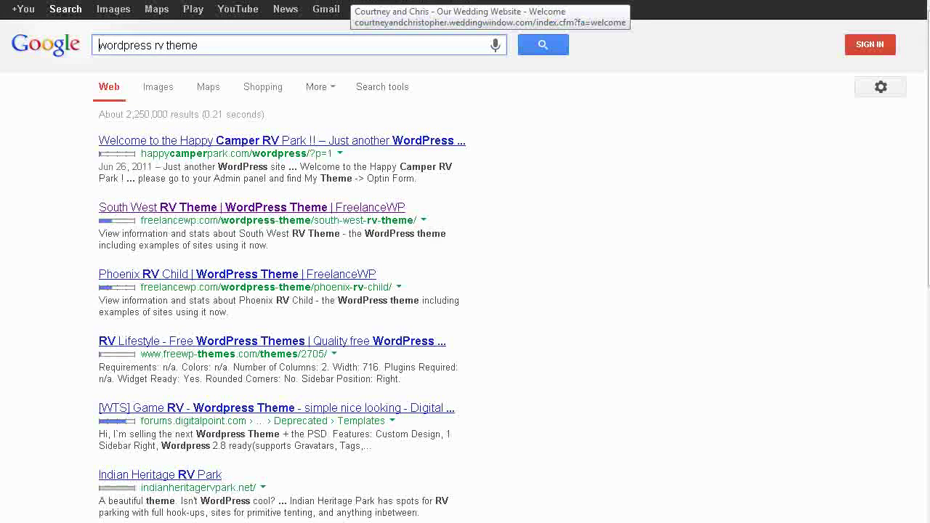
{"action": "type", "text": "free"}
{"action": "key", "text": "Return"}
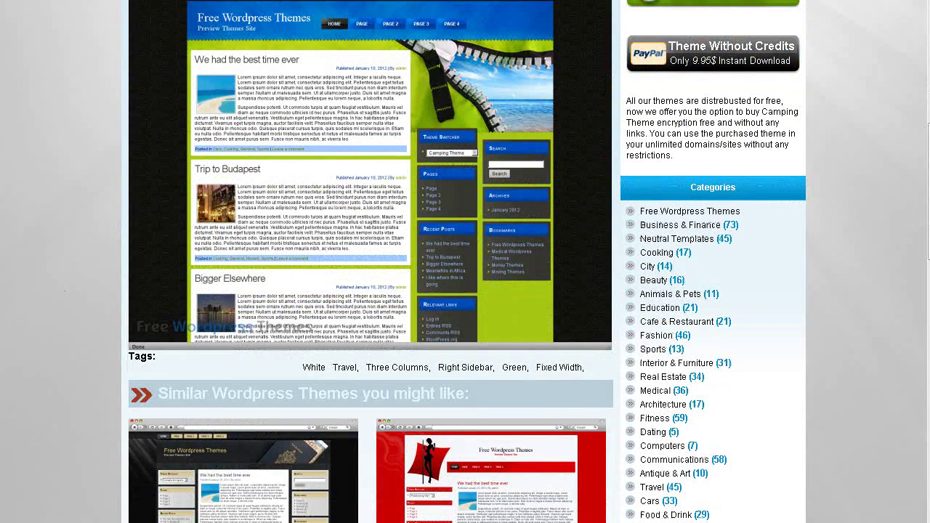
- Open the live preview of the Camping Theme and examine its layout, header and sidebars
{"action": "scroll", "coordinate": [167, 129], "scroll_direction": "up", "scroll_amount": 4}
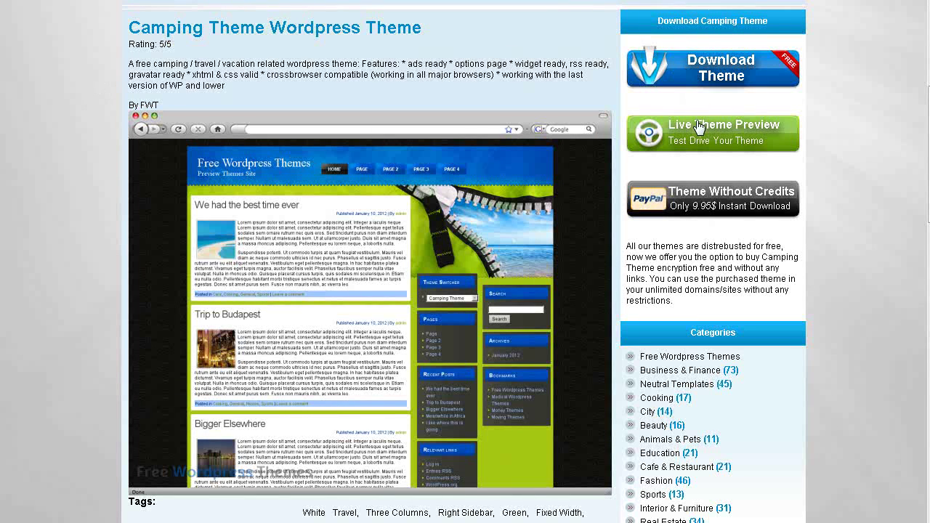
{"action": "left_click", "coordinate": [741, 131]}
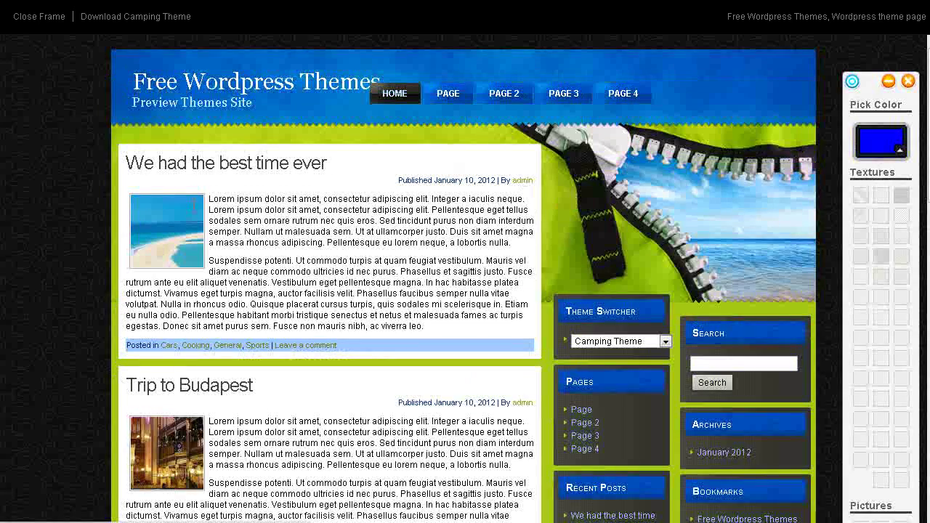
{"action": "scroll", "coordinate": [461, 259], "scroll_direction": "down", "scroll_amount": 10}
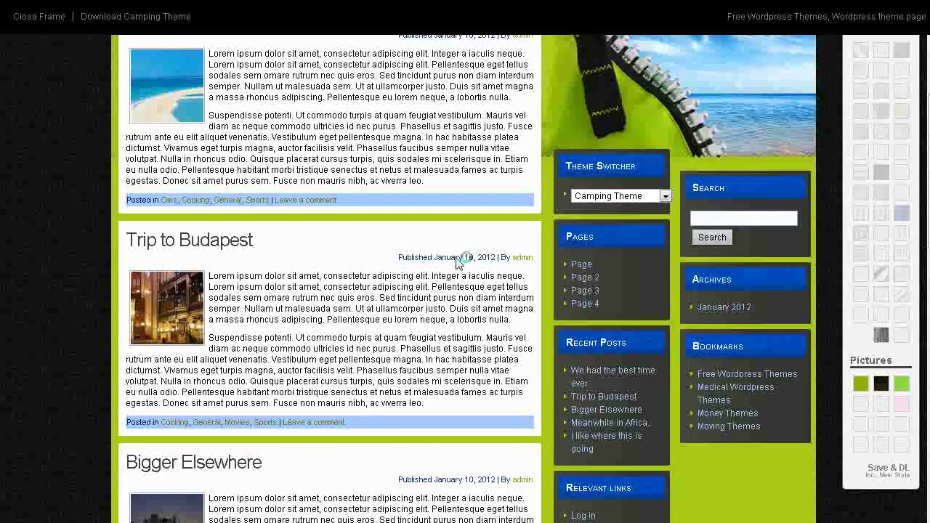
{"action": "scroll", "coordinate": [436, 247], "scroll_direction": "up", "scroll_amount": 5}
{"action": "scroll", "coordinate": [429, 241], "scroll_direction": "up", "scroll_amount": 10}
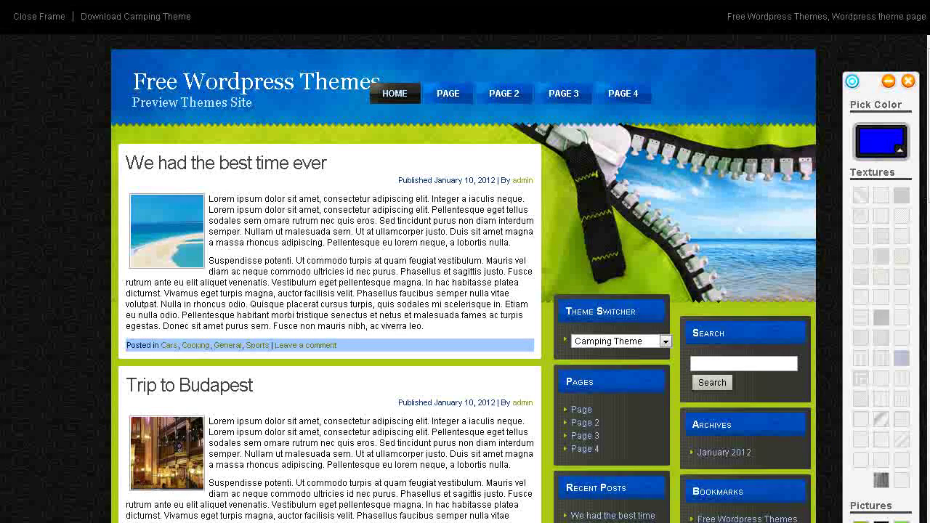
- Return to the Camping Theme page and download the free theme as camping_theme.zip
{"action": "key", "text": "alt+Left"}
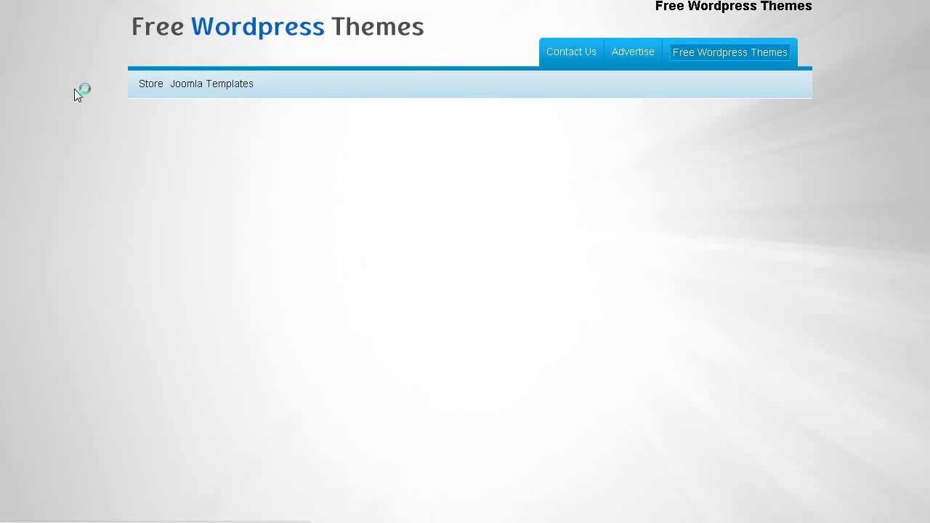
{"action": "scroll", "coordinate": [756, 244], "scroll_direction": "down", "scroll_amount": 5}
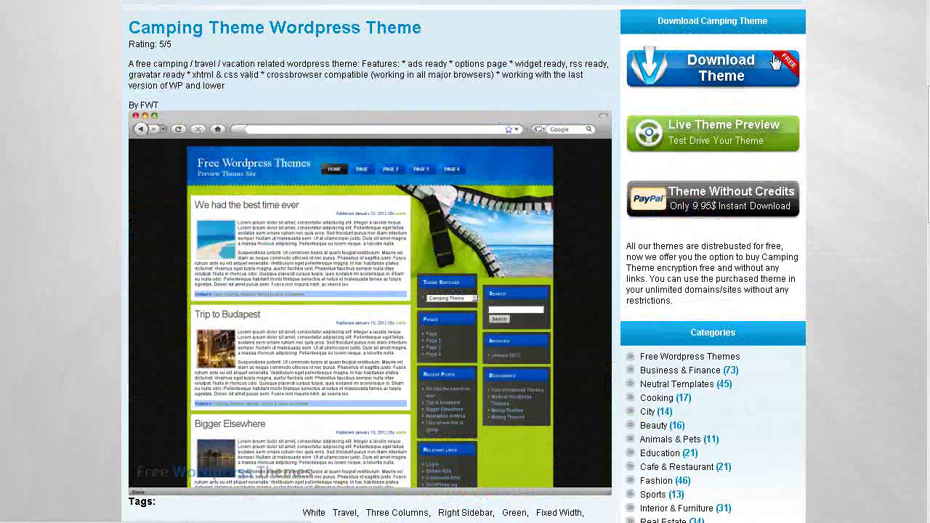
{"action": "left_click", "coordinate": [716, 67]}
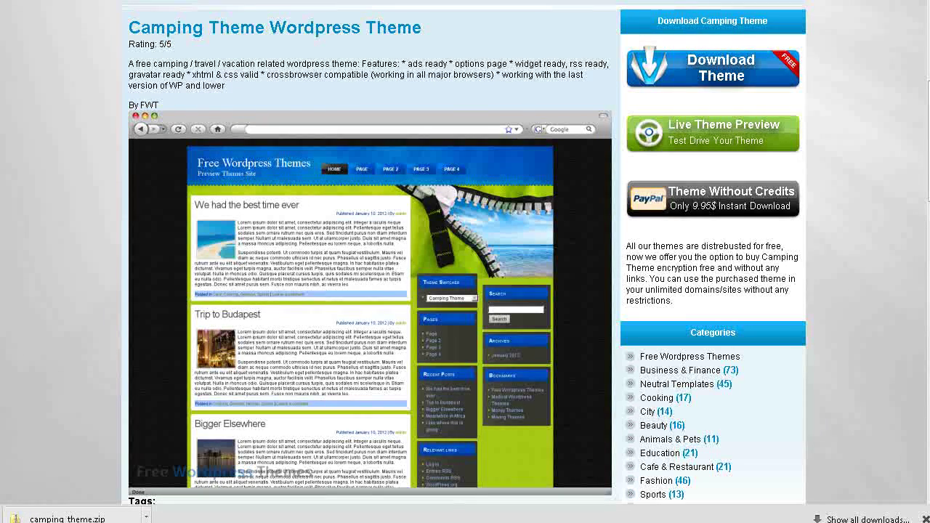
- Switch back to the WordPress network themes, upload camping_theme.zip as a new theme and install it
{"action": "key", "text": "ctrl+Tab"}
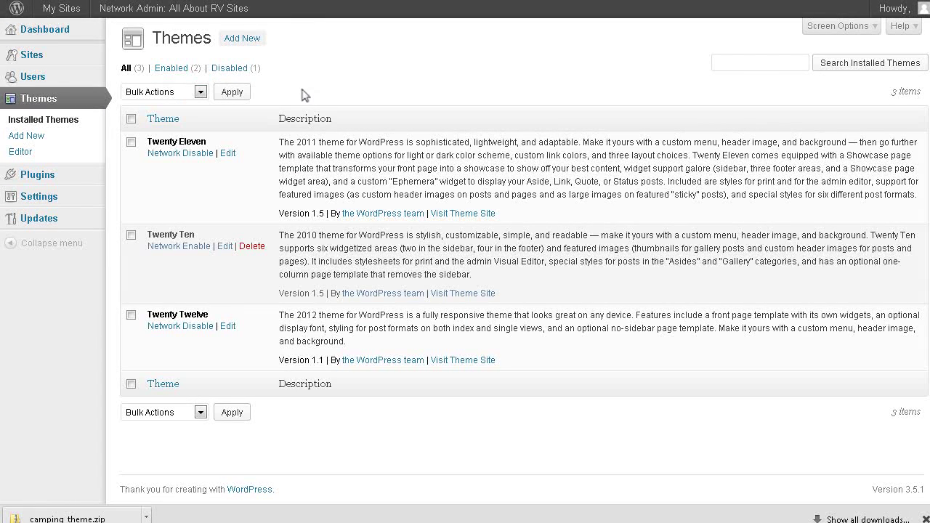
{"action": "left_click", "coordinate": [242, 38]}
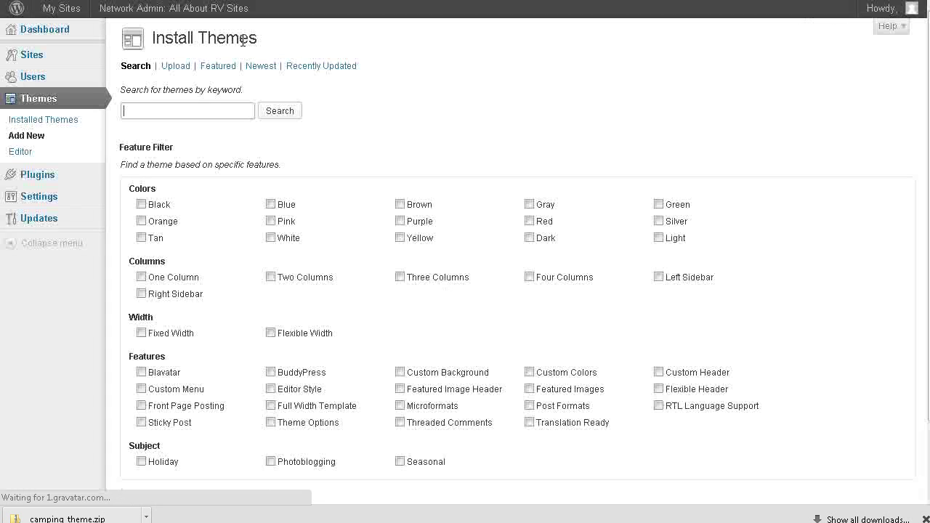
{"action": "left_click", "coordinate": [174, 66]}
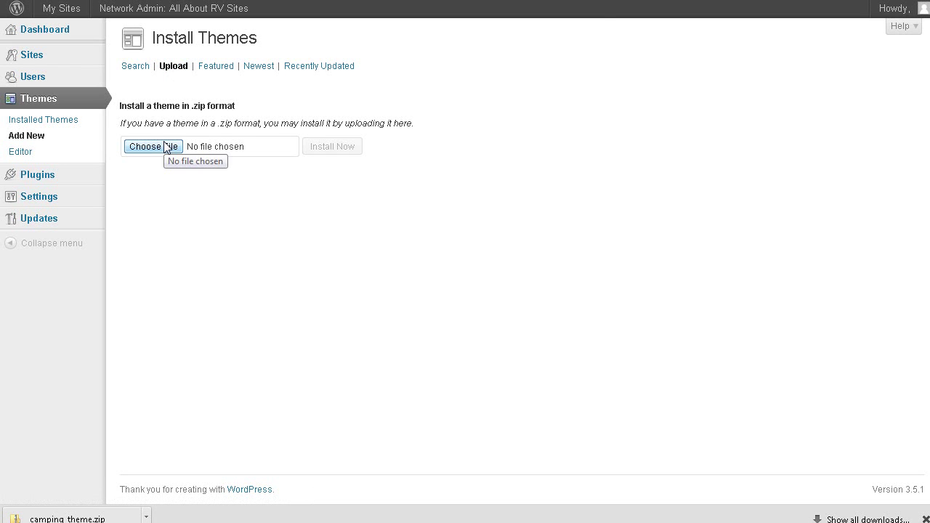
{"action": "left_click", "coordinate": [165, 146]}
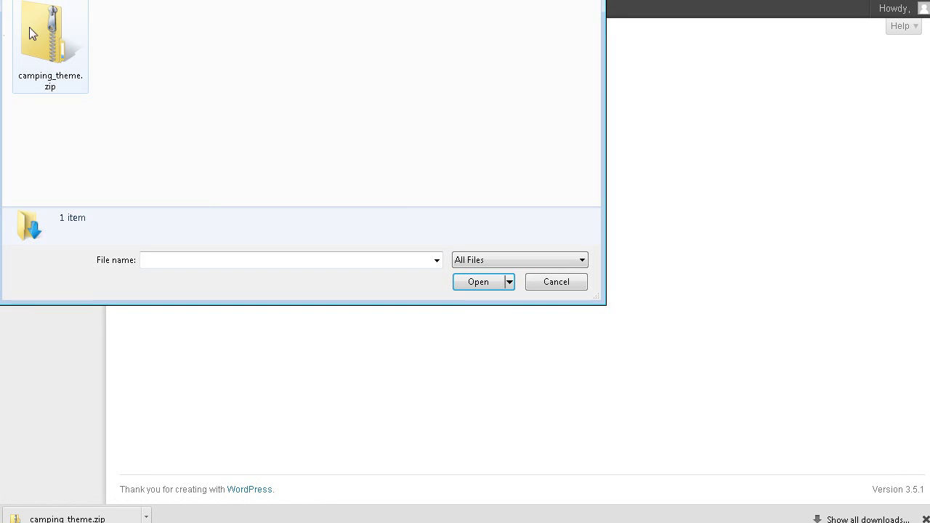
{"action": "left_click", "coordinate": [41, 29]}
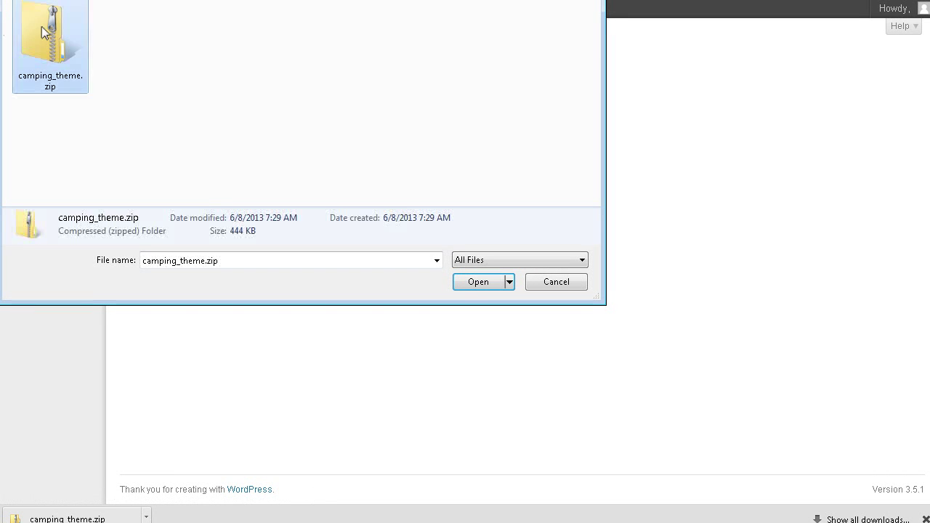
{"action": "left_click", "coordinate": [476, 282]}
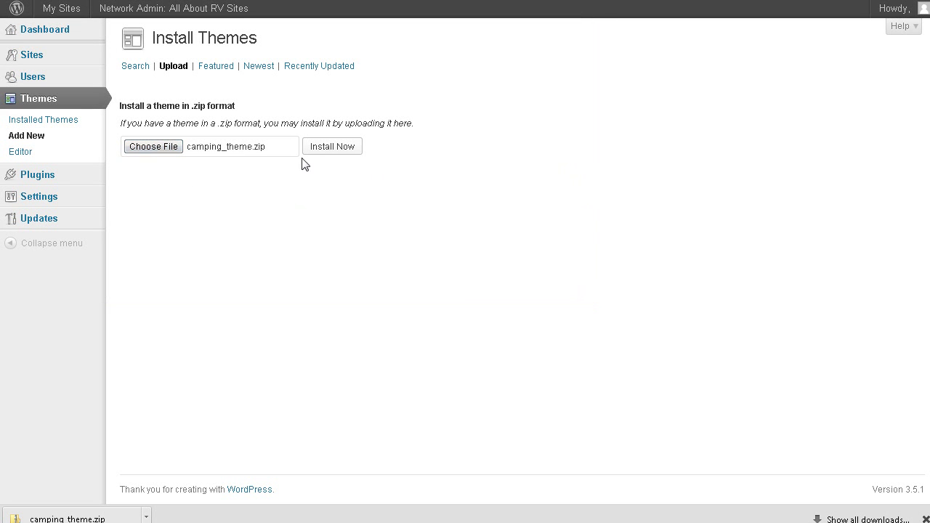
{"action": "left_click", "coordinate": [336, 149]}
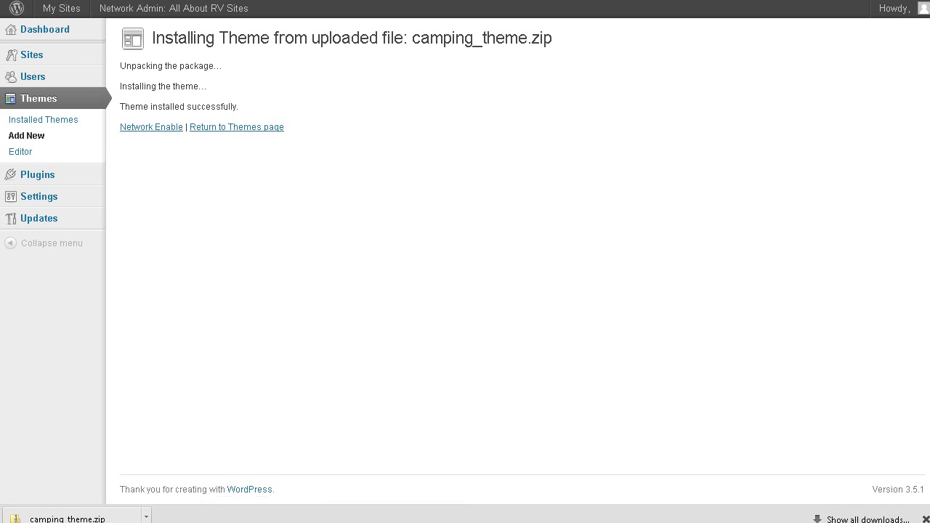
- Open the All About RV site's theme management page and check which themes are available to activate
{"action": "mouse_move", "coordinate": [73, 10]}
{"action": "left_click", "coordinate": [88, 64]}
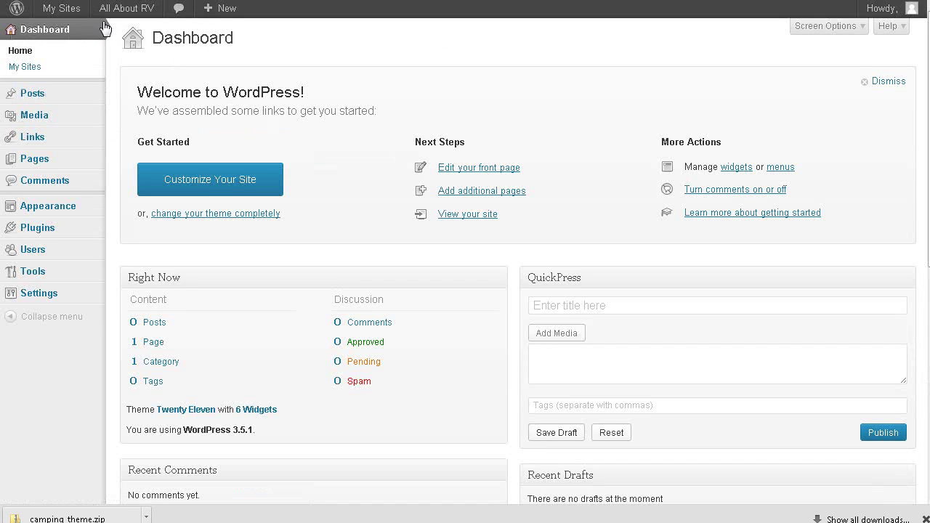
{"action": "mouse_move", "coordinate": [43, 206]}
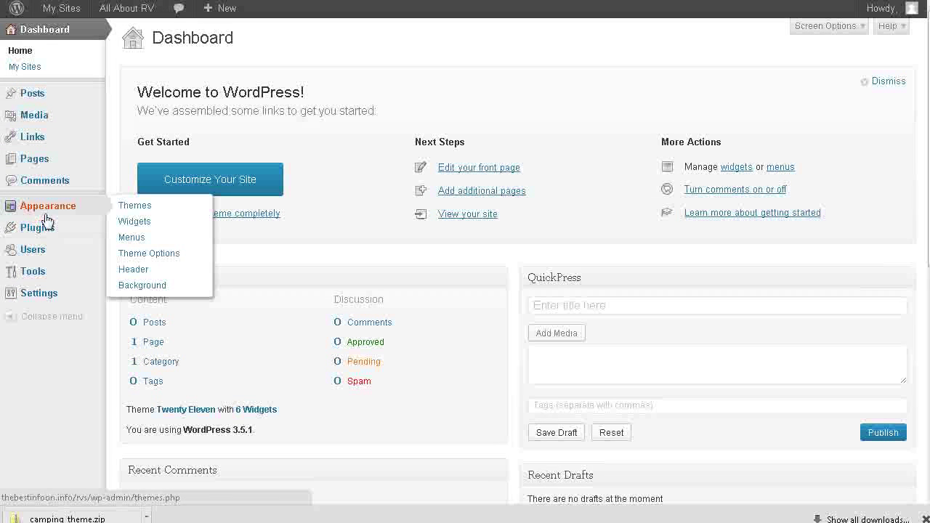
{"action": "left_click", "coordinate": [140, 213]}
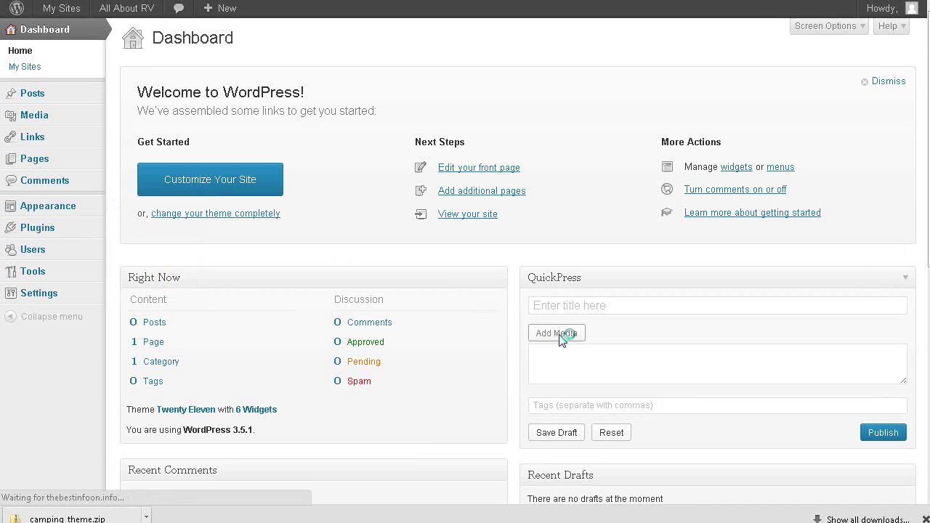
{"action": "scroll", "coordinate": [562, 341], "scroll_direction": "down", "scroll_amount": 3}
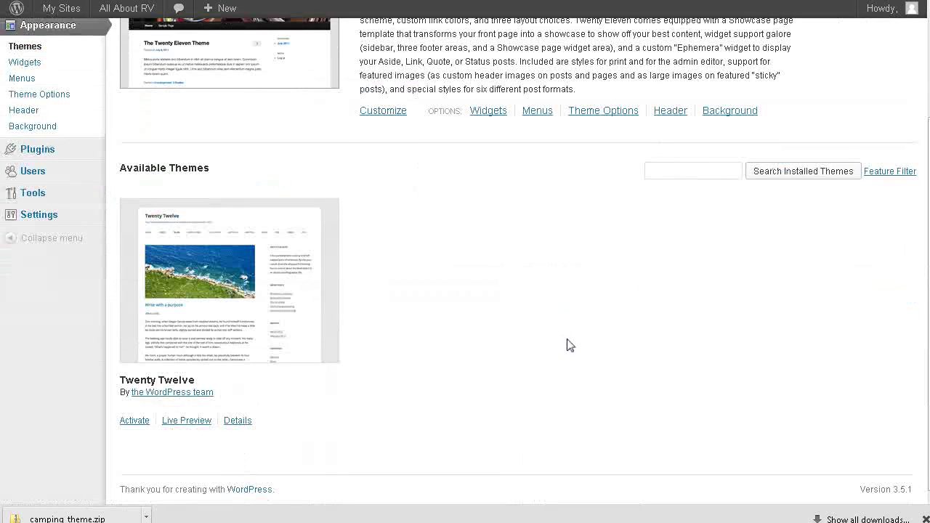
{"action": "scroll", "coordinate": [550, 380], "scroll_direction": "up", "scroll_amount": 3}
- Open the network's installed themes and network-enable the Camping Theme
{"action": "mouse_move", "coordinate": [58, 11]}
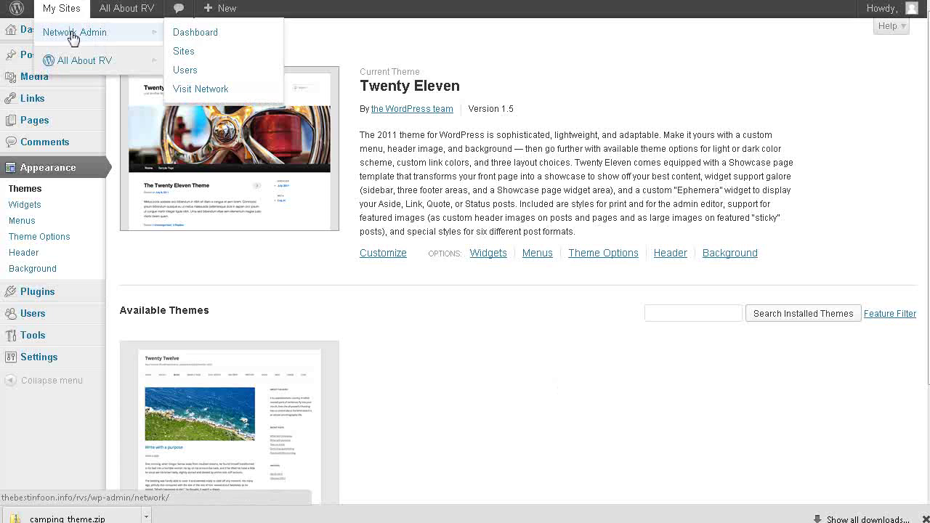
{"action": "left_click", "coordinate": [195, 32]}
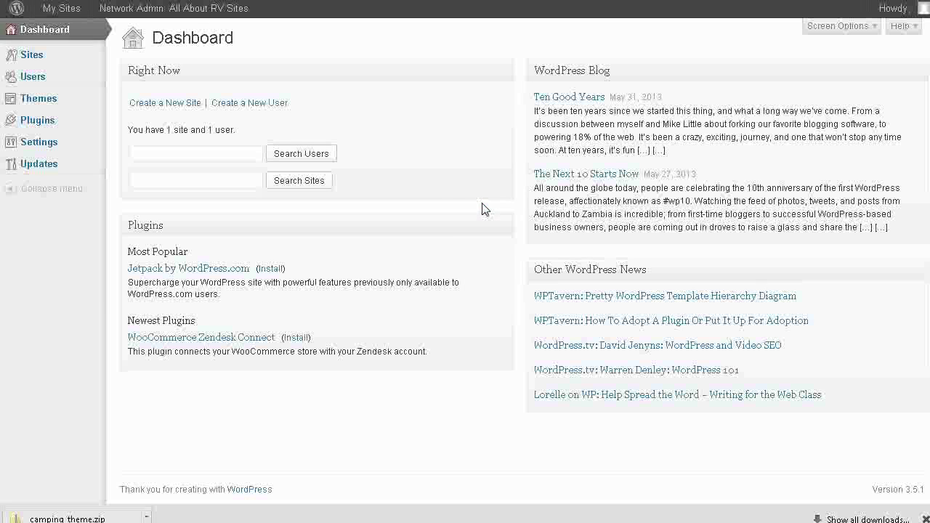
{"action": "mouse_move", "coordinate": [37, 104]}
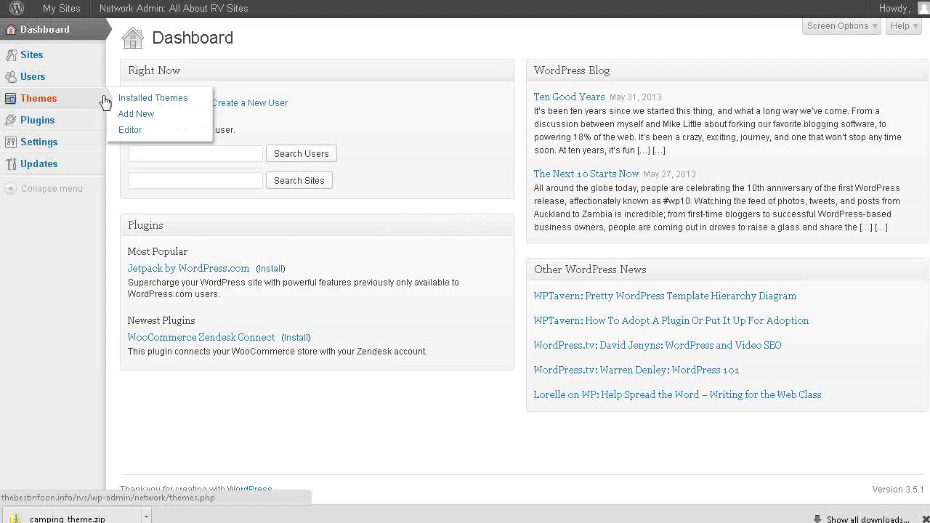
{"action": "left_click", "coordinate": [133, 97]}
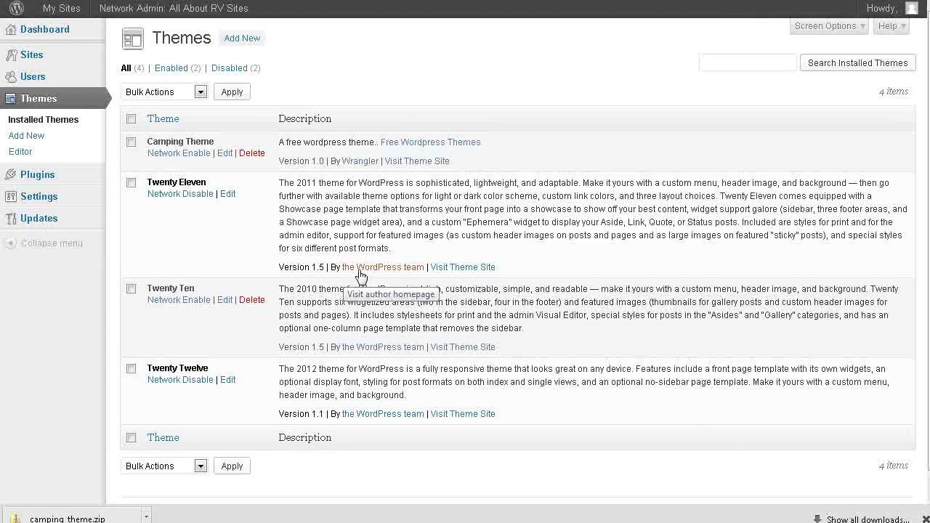
{"action": "left_click", "coordinate": [160, 154]}
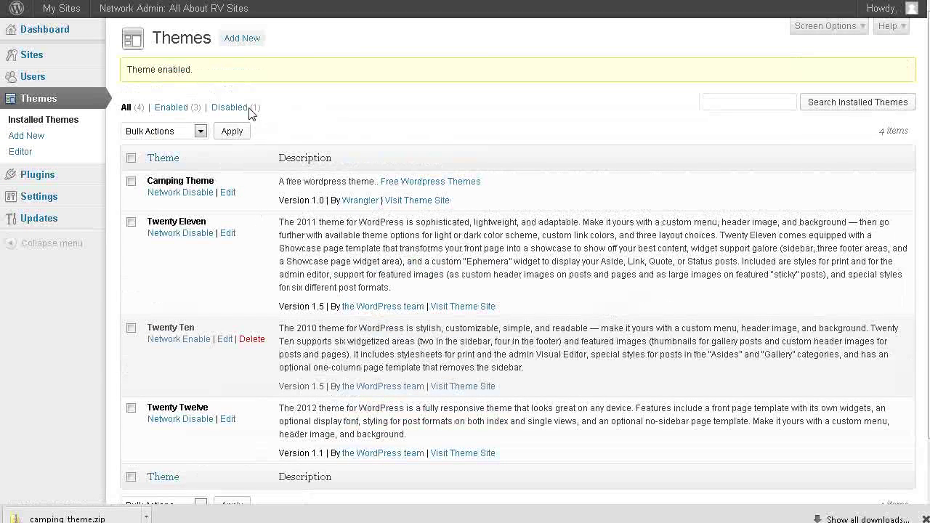
- Activate the Camping Theme on the All About RV site and view the site's front page
{"action": "mouse_move", "coordinate": [62, 9]}
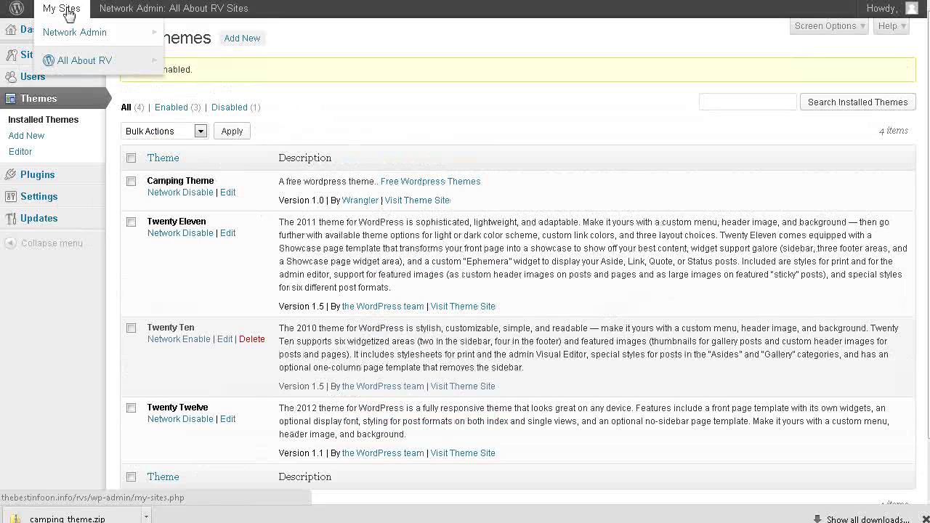
{"action": "left_click", "coordinate": [64, 66]}
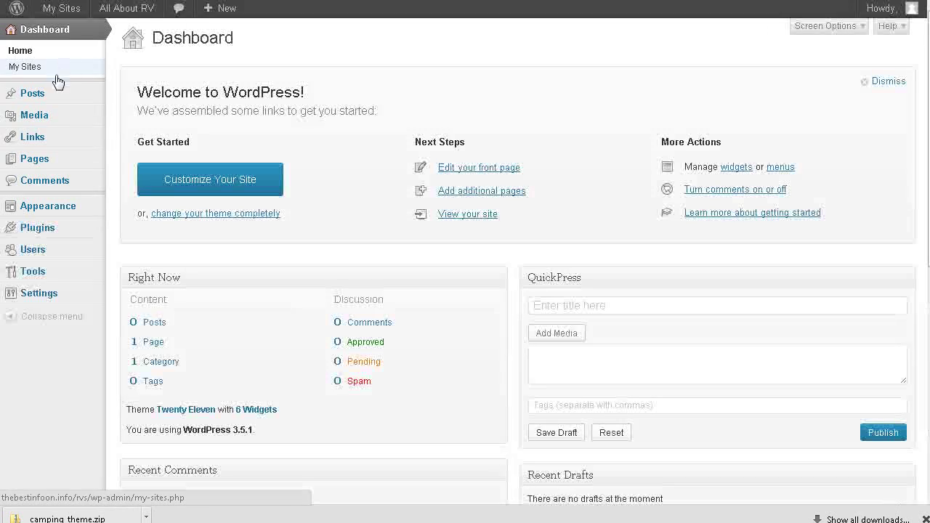
{"action": "mouse_move", "coordinate": [33, 208]}
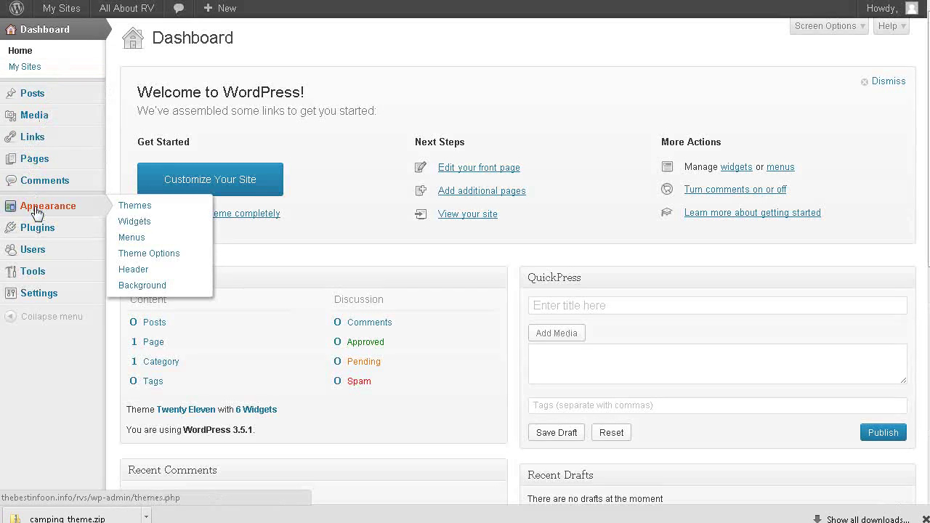
{"action": "left_click", "coordinate": [155, 207]}
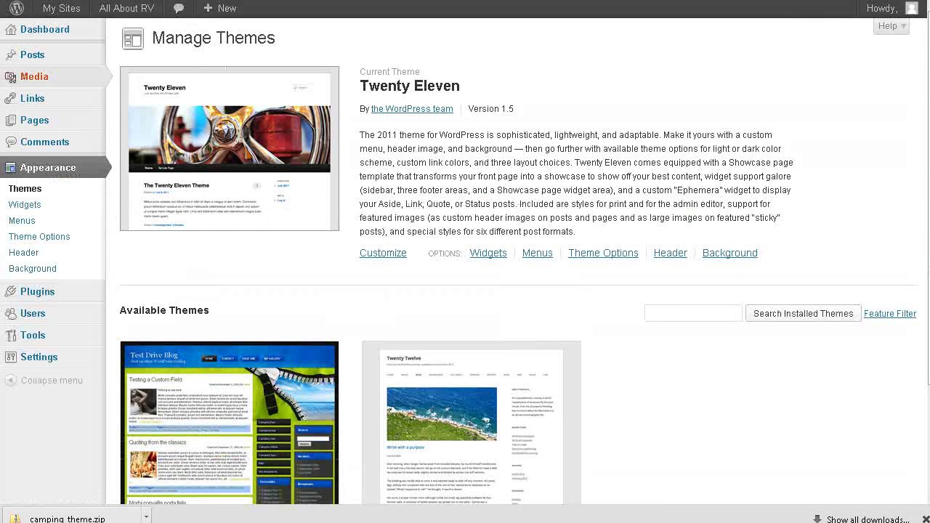
{"action": "scroll", "coordinate": [171, 160], "scroll_direction": "down", "scroll_amount": 3}
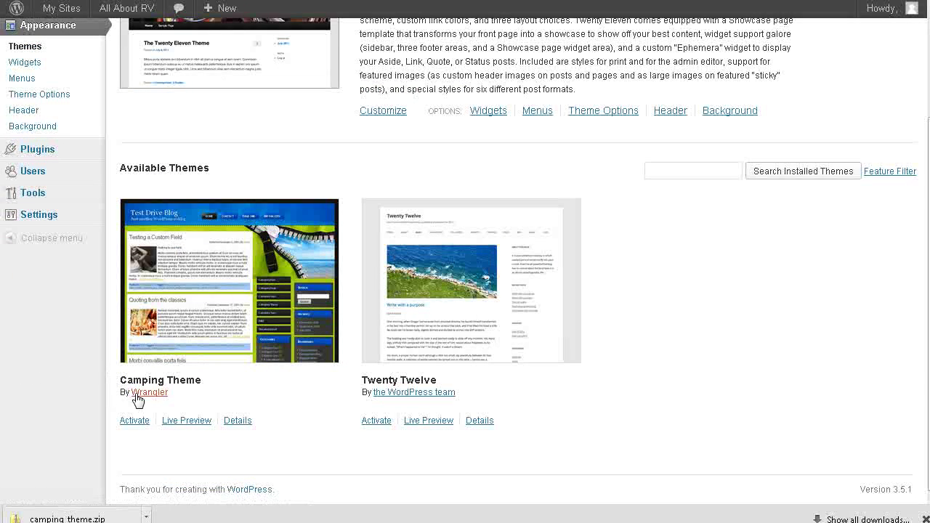
{"action": "left_click", "coordinate": [137, 426]}
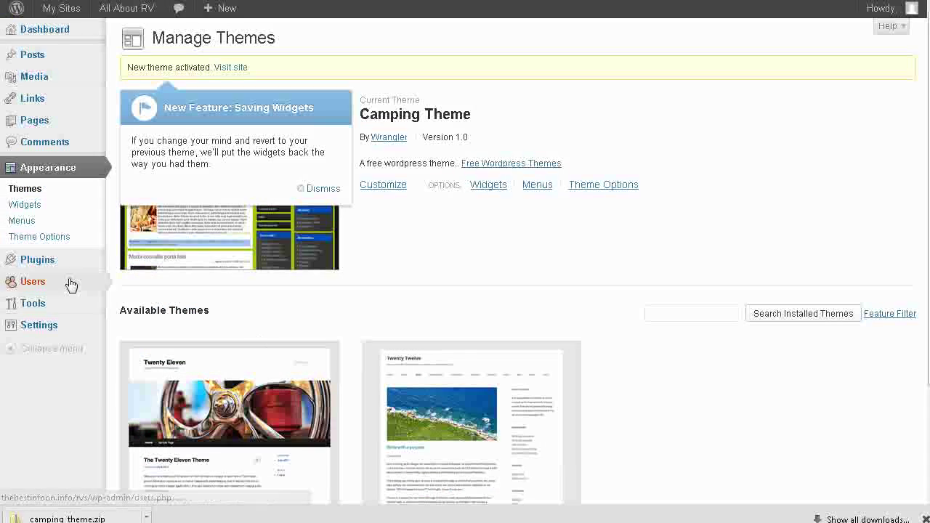
{"action": "mouse_move", "coordinate": [98, 16]}
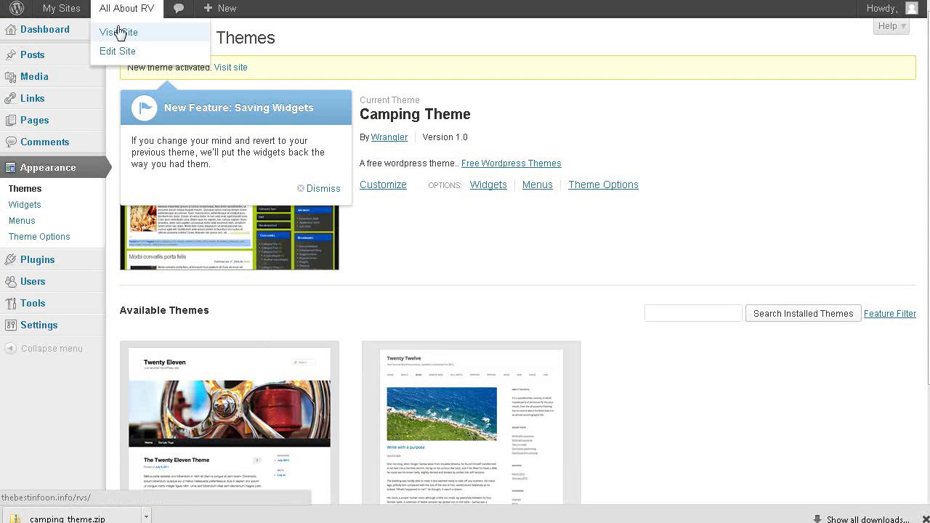
{"action": "left_click", "coordinate": [119, 37]}
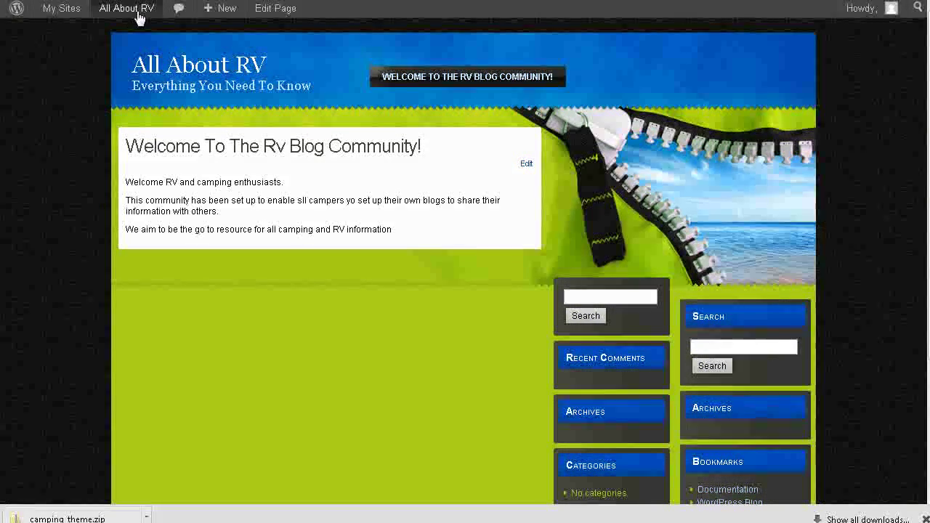
- Open the All About RV site's widget management page and look through the available widgets
{"action": "mouse_move", "coordinate": [127, 12]}
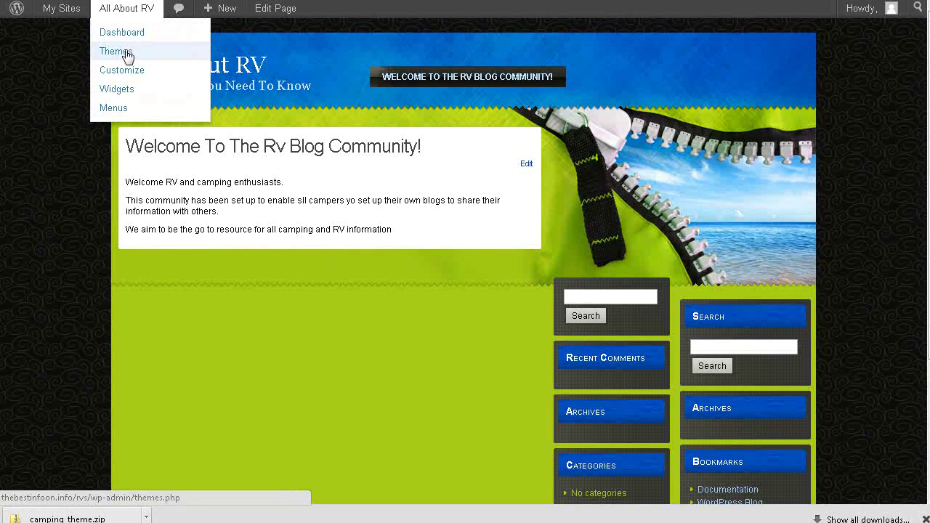
{"action": "left_click", "coordinate": [128, 59]}
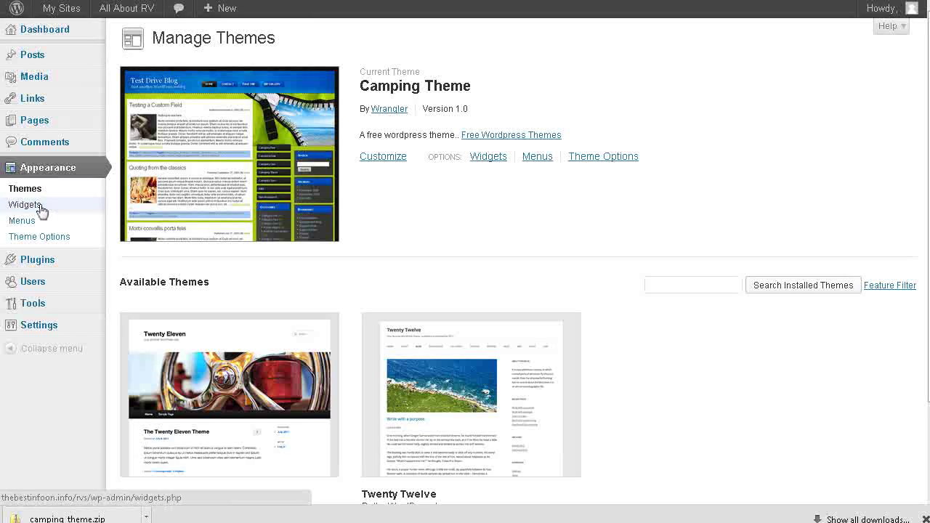
{"action": "left_click", "coordinate": [40, 207]}
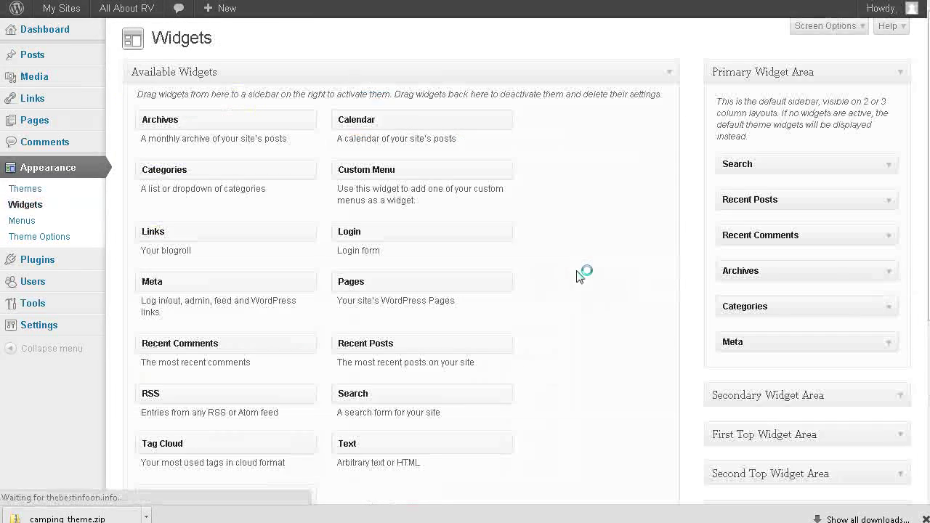
{"action": "scroll", "coordinate": [465, 203], "scroll_direction": "down", "scroll_amount": 4}
{"action": "scroll", "coordinate": [509, 291], "scroll_direction": "up", "scroll_amount": 4}
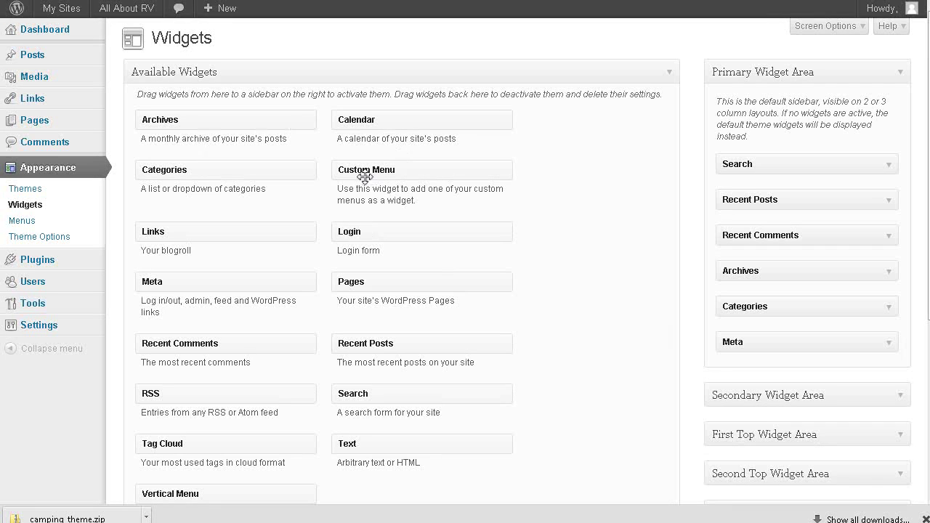
{"action": "left_click_drag", "start_coordinate": [385, 173], "coordinate": [306, 174]}
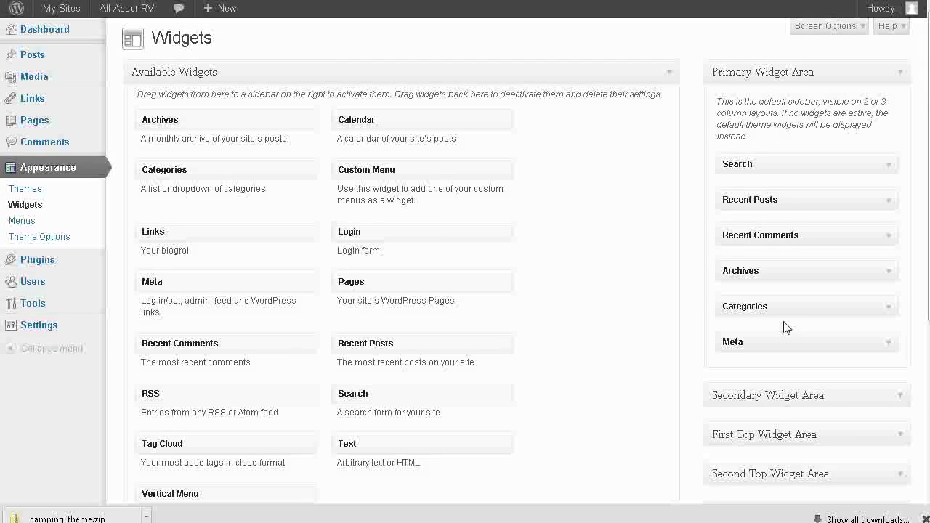
- Examine the theme's widget areas, including the Secondary, First Top and Second Top Widget Areas
{"action": "scroll", "coordinate": [783, 327], "scroll_direction": "down", "scroll_amount": 2}
{"action": "scroll", "coordinate": [882, 303], "scroll_direction": "down", "scroll_amount": 2}
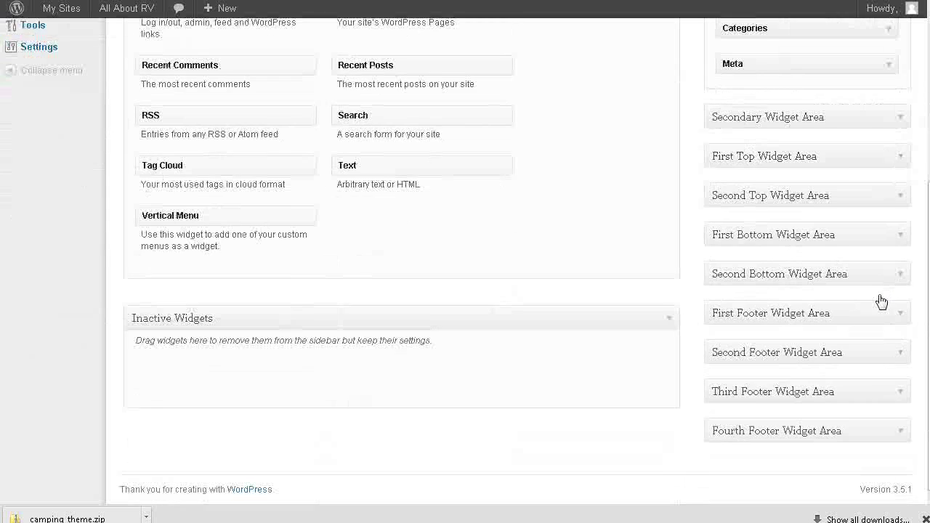
{"action": "left_click", "coordinate": [901, 120]}
{"action": "left_click", "coordinate": [903, 122]}
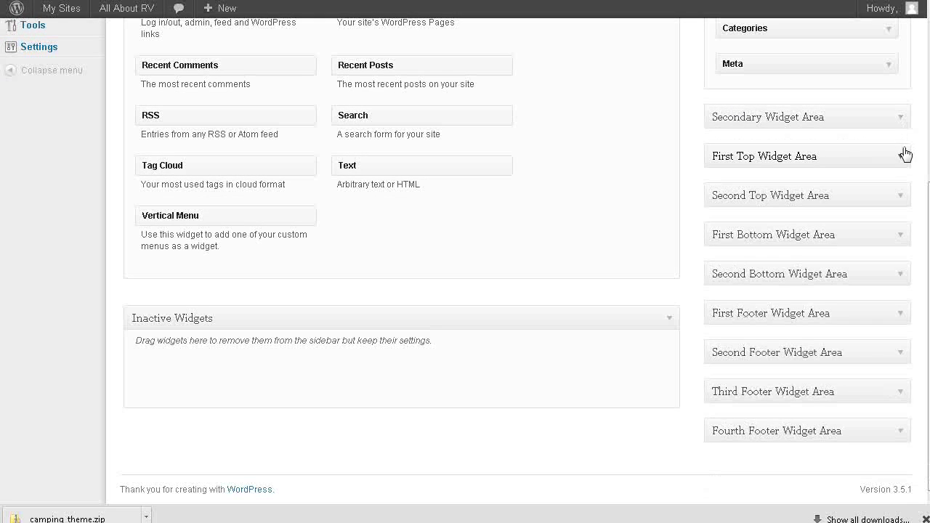
{"action": "left_click", "coordinate": [905, 157]}
{"action": "left_click", "coordinate": [904, 160]}
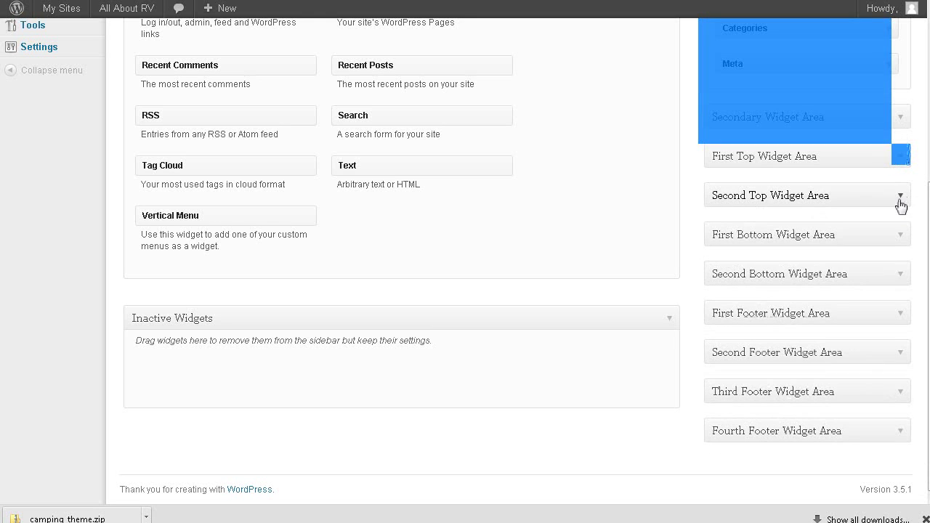
{"action": "left_click", "coordinate": [901, 198]}
{"action": "scroll", "coordinate": [617, 286], "scroll_direction": "up", "scroll_amount": 4}
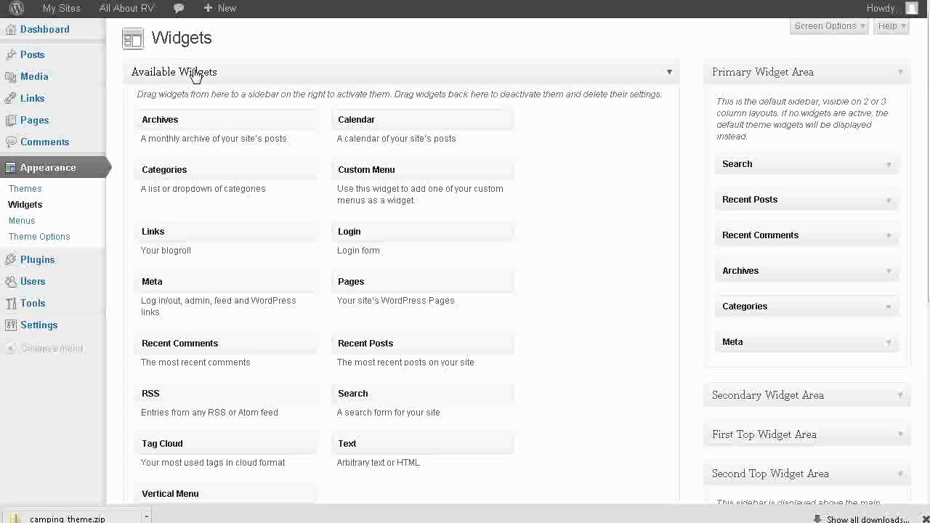
- Visit the All About RV site and examine the front page's two sidebars and footer
{"action": "left_click", "coordinate": [121, 31]}
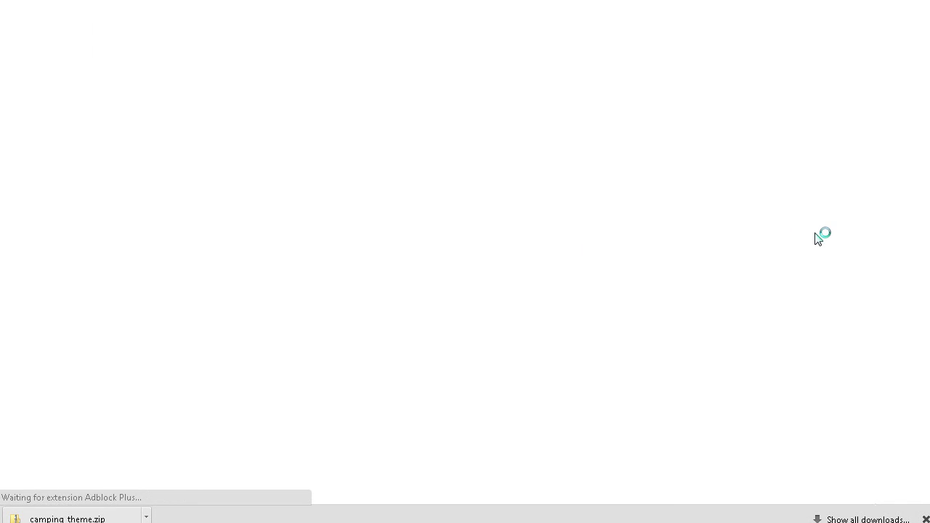
{"action": "scroll", "coordinate": [906, 294], "scroll_direction": "down", "scroll_amount": 2}
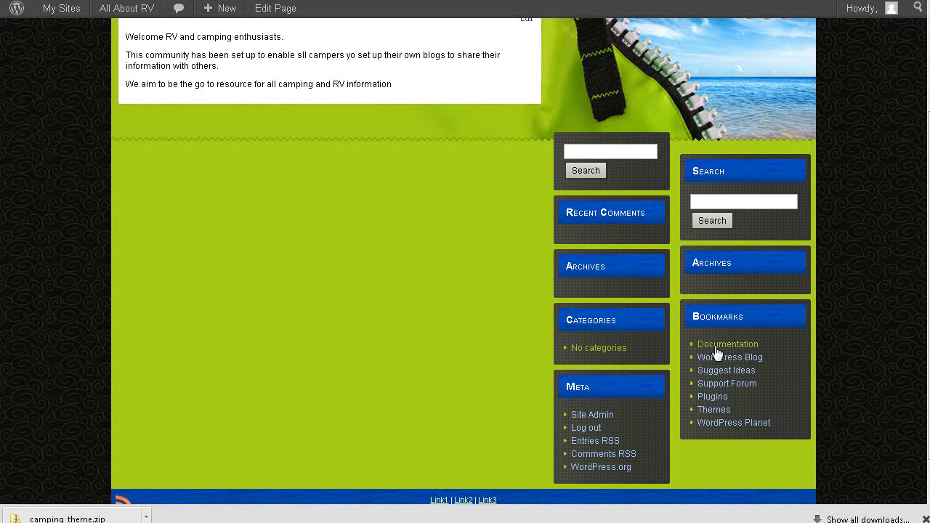
{"action": "scroll", "coordinate": [762, 317], "scroll_direction": "down", "scroll_amount": 1}
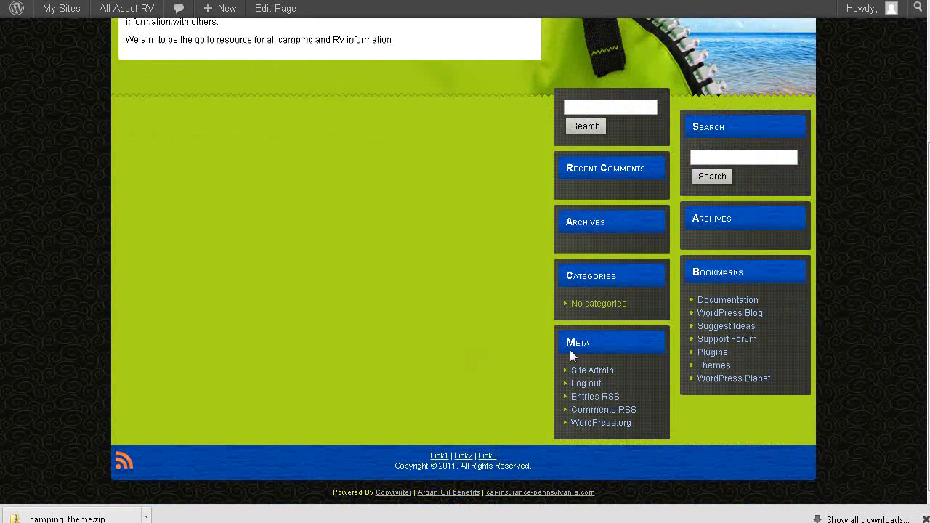
{"action": "scroll", "coordinate": [756, 334], "scroll_direction": "up", "scroll_amount": 3}
{"action": "scroll", "coordinate": [756, 333], "scroll_direction": "down", "scroll_amount": 3}
{"action": "scroll", "coordinate": [476, 276], "scroll_direction": "up", "scroll_amount": 3}
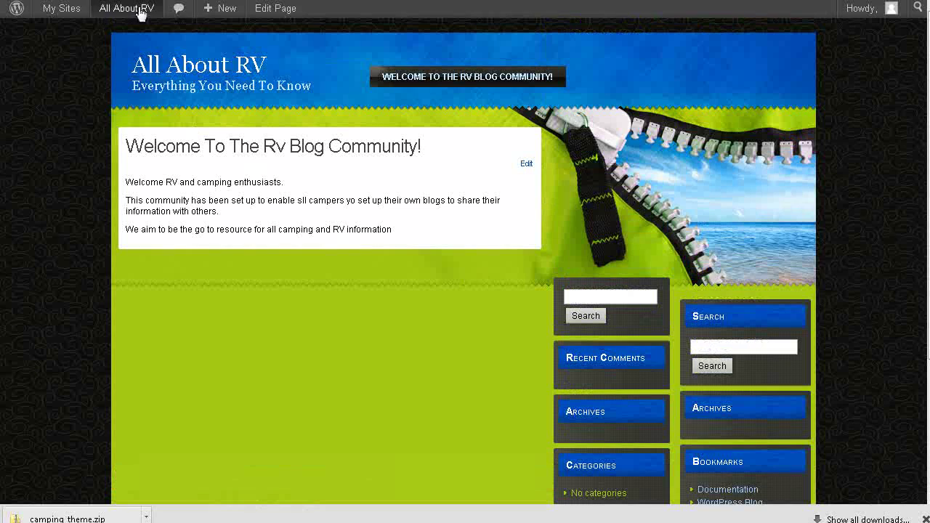
- Return to the site's widget management and remove the Search and Archives widgets from the Primary Widget Area
{"action": "mouse_move", "coordinate": [141, 13]}
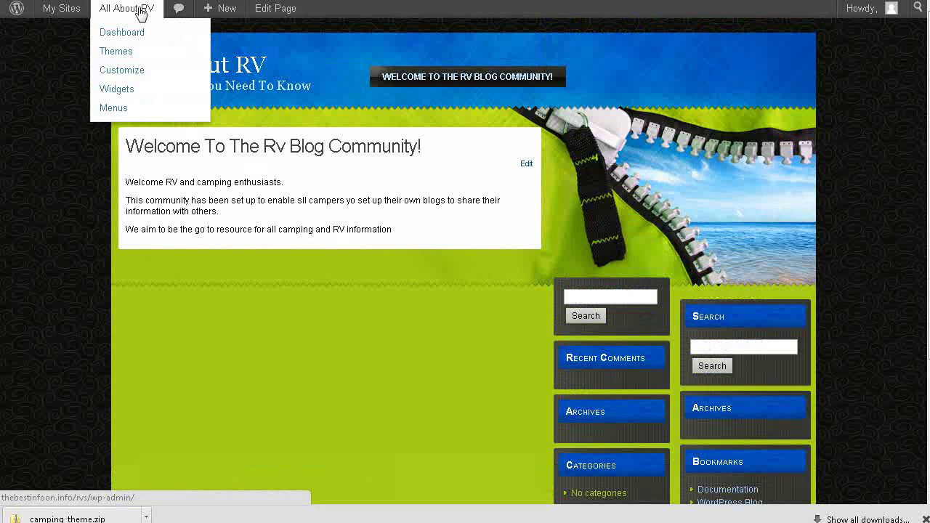
{"action": "left_click", "coordinate": [127, 60]}
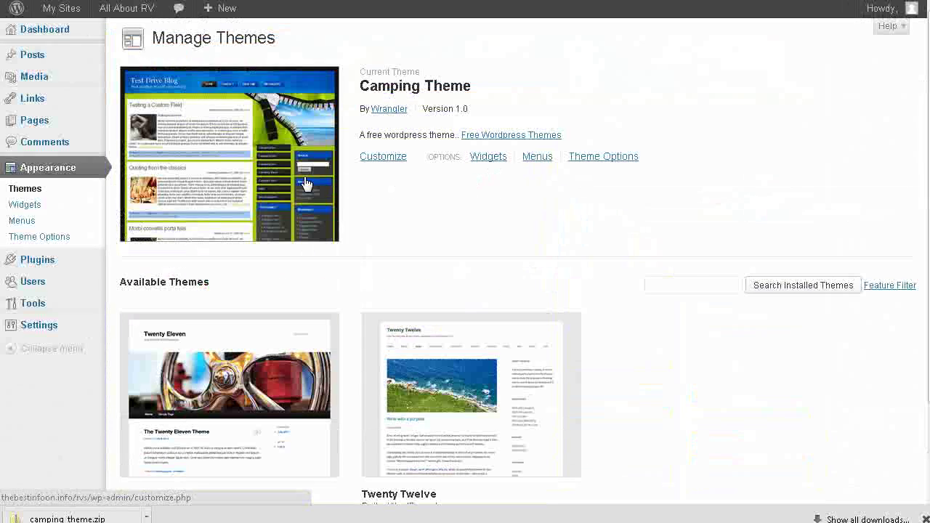
{"action": "left_click", "coordinate": [26, 205]}
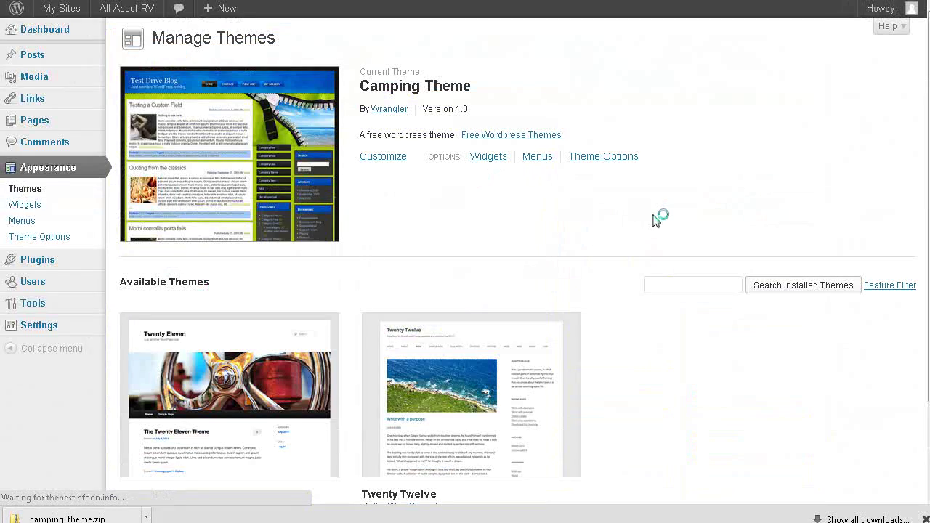
{"action": "left_click_drag", "start_coordinate": [761, 159], "coordinate": [468, 176]}
{"action": "left_click_drag", "start_coordinate": [763, 230], "coordinate": [240, 226]}
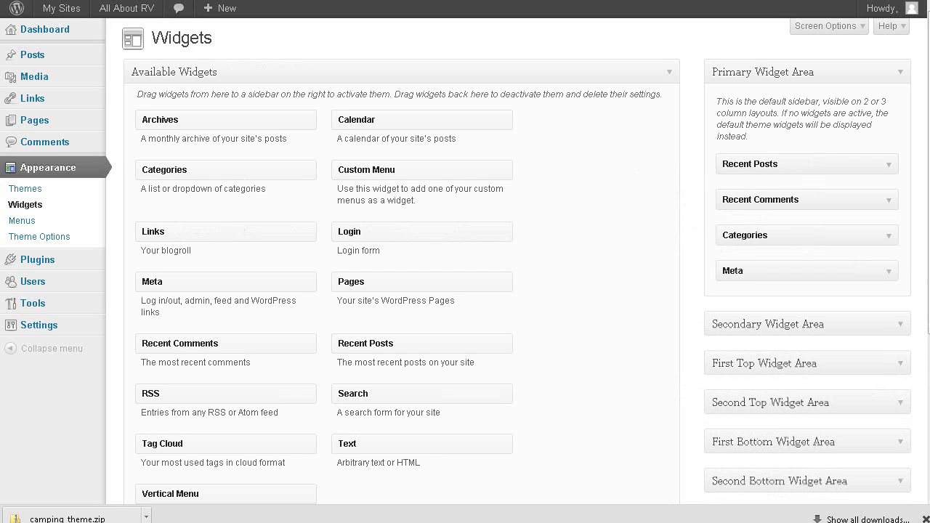
- Look over the remaining widget areas, then check the sidebars on the live site and dismiss the downloads bar
{"action": "scroll", "coordinate": [822, 299], "scroll_direction": "down", "scroll_amount": 2}
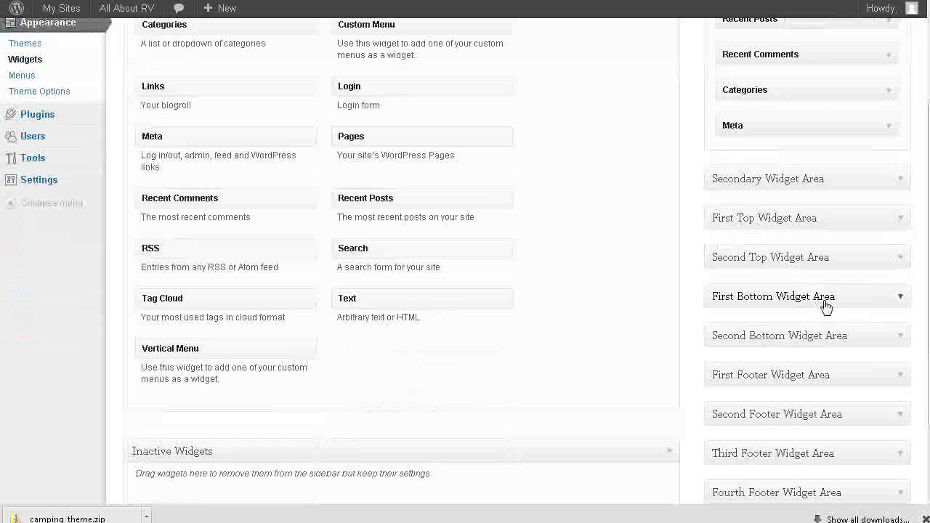
{"action": "scroll", "coordinate": [901, 266], "scroll_direction": "down", "scroll_amount": 2}
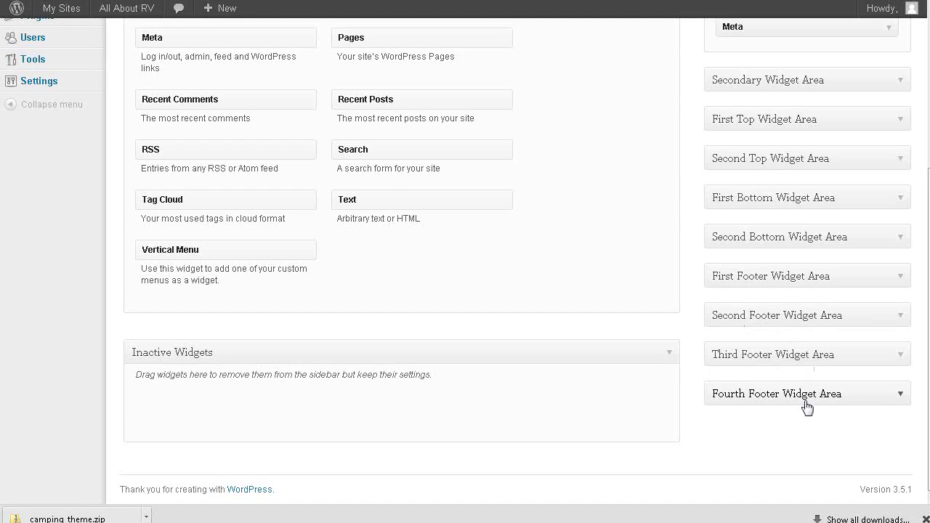
{"action": "scroll", "coordinate": [905, 372], "scroll_direction": "up", "scroll_amount": 3}
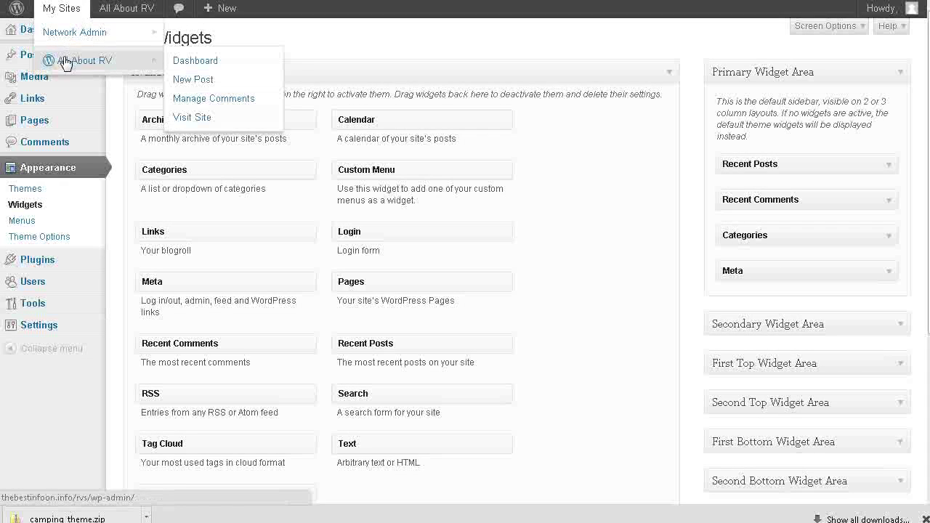
{"action": "mouse_move", "coordinate": [113, 13]}
{"action": "left_click", "coordinate": [128, 32]}
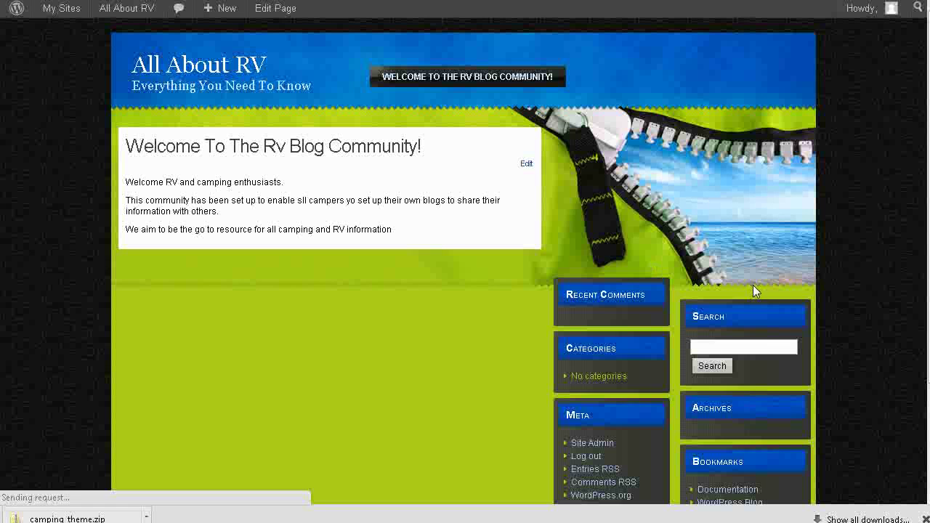
{"action": "left_click", "coordinate": [925, 517]}
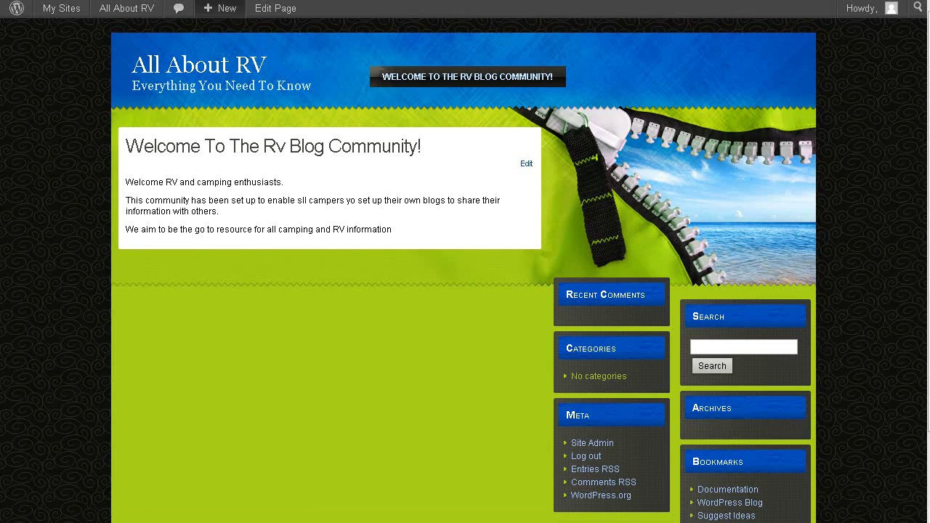
- Go to the Network Admin dashboard and open the Network Settings
{"action": "mouse_move", "coordinate": [67, 9]}
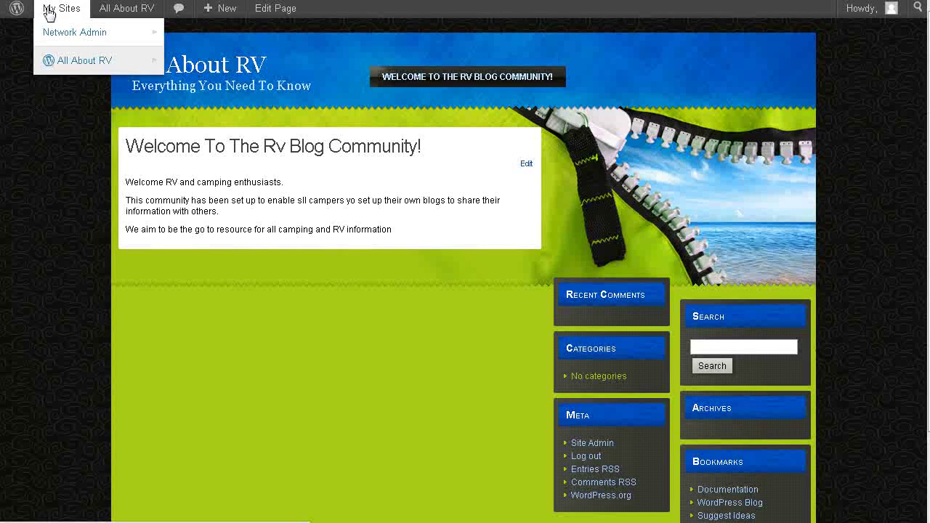
{"action": "mouse_move", "coordinate": [67, 35]}
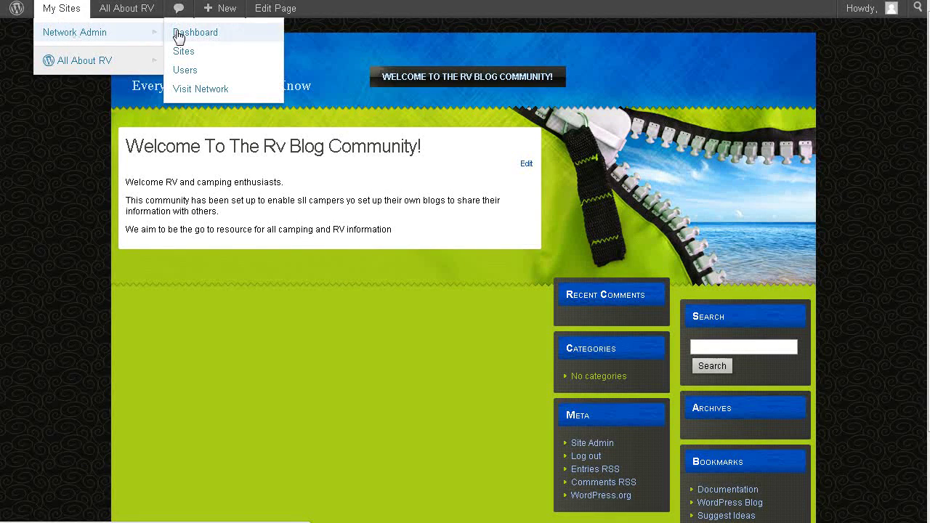
{"action": "left_click", "coordinate": [203, 33]}
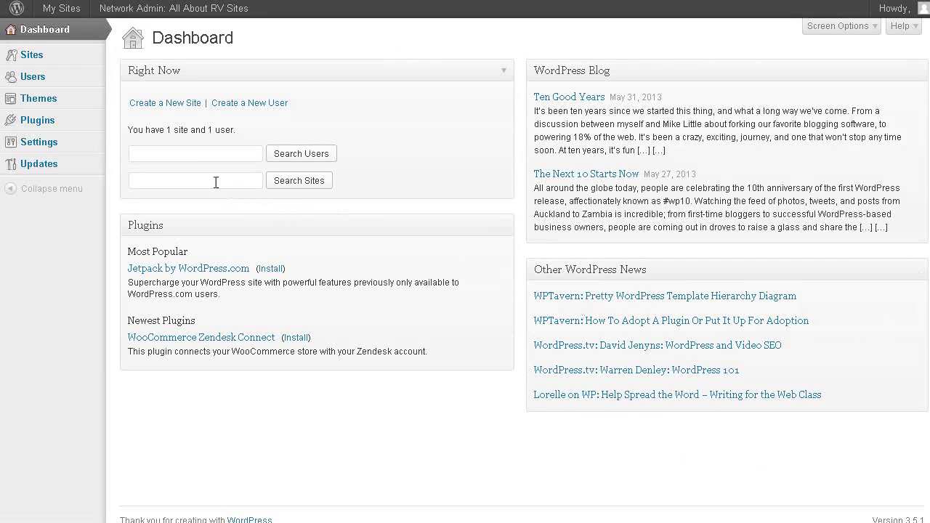
{"action": "mouse_move", "coordinate": [40, 144]}
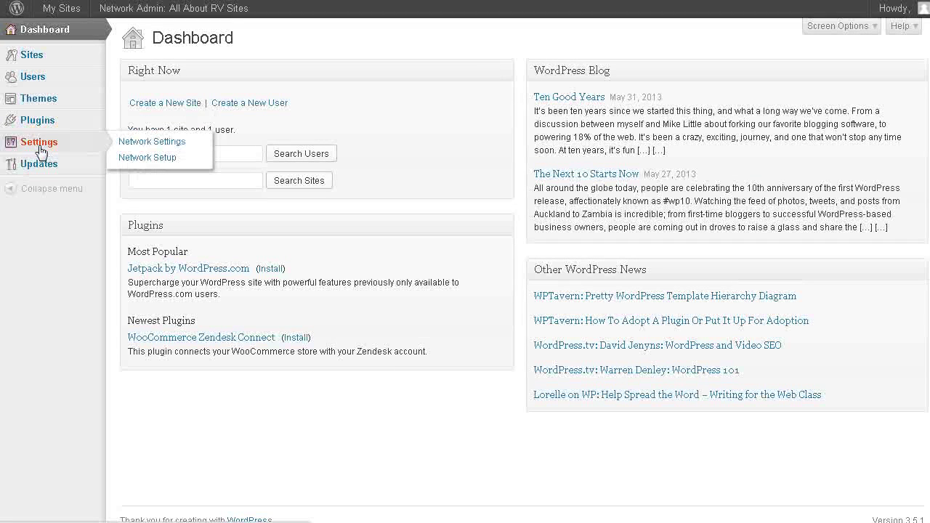
{"action": "left_click", "coordinate": [124, 143]}
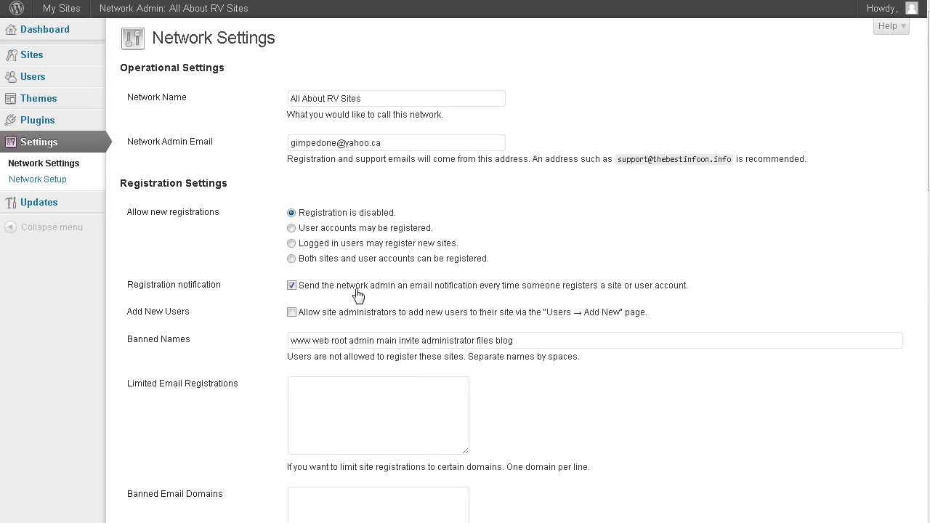
- Allow both sites and user accounts to be registered, look through the remaining network settings and save the changes
{"action": "left_click", "coordinate": [291, 259]}
{"action": "scroll", "coordinate": [447, 335], "scroll_direction": "down", "scroll_amount": 2}
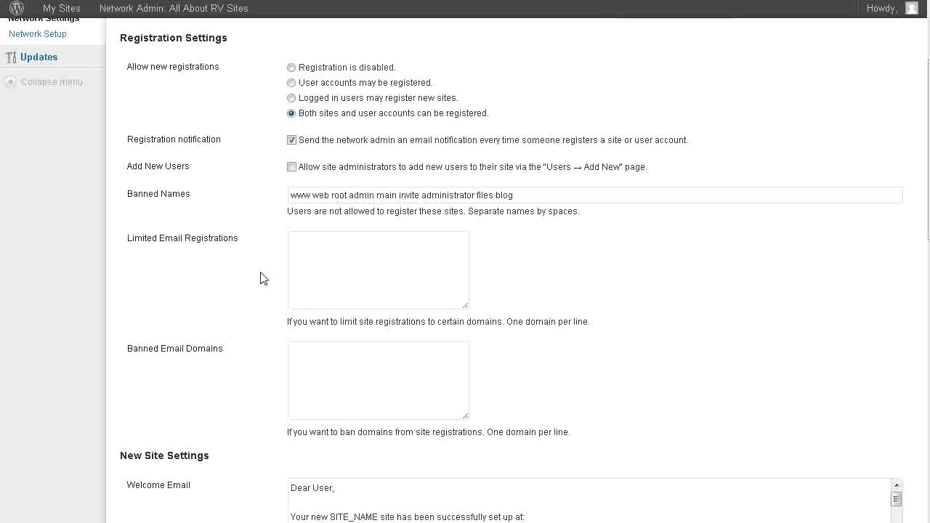
{"action": "scroll", "coordinate": [267, 273], "scroll_direction": "down", "scroll_amount": 2}
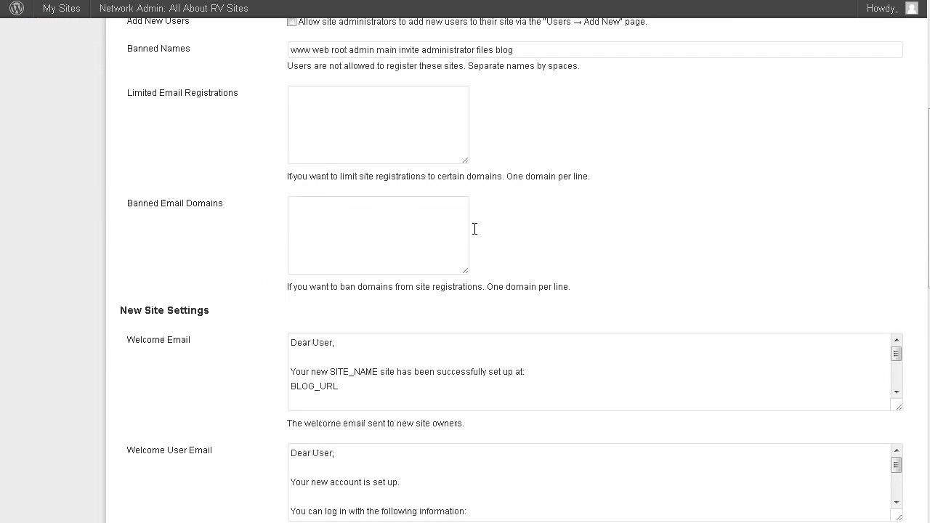
{"action": "scroll", "coordinate": [255, 243], "scroll_direction": "down", "scroll_amount": 2}
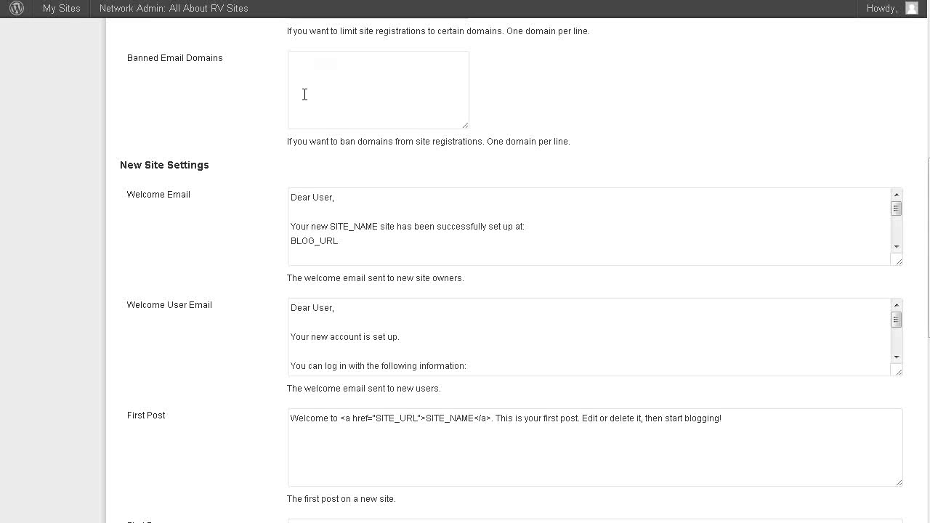
{"action": "scroll", "coordinate": [268, 247], "scroll_direction": "down", "scroll_amount": 2}
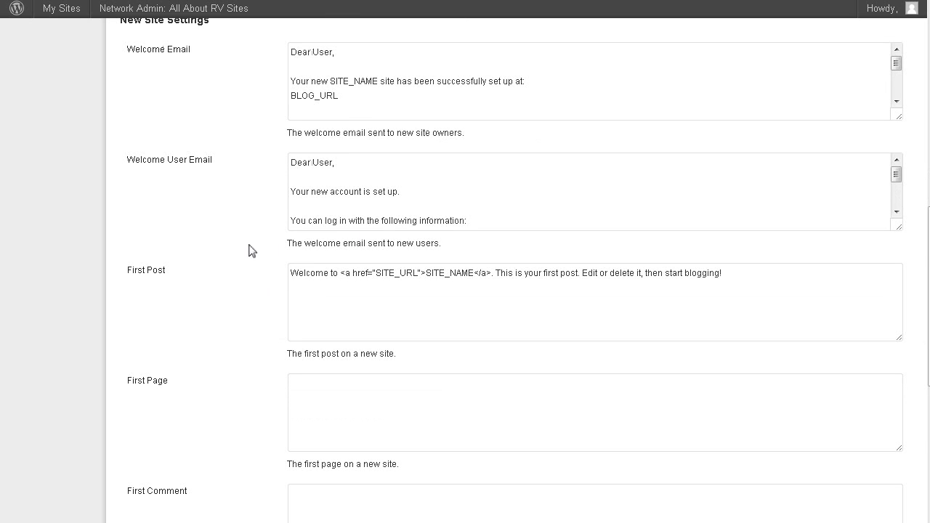
{"action": "scroll", "coordinate": [249, 249], "scroll_direction": "down", "scroll_amount": 2}
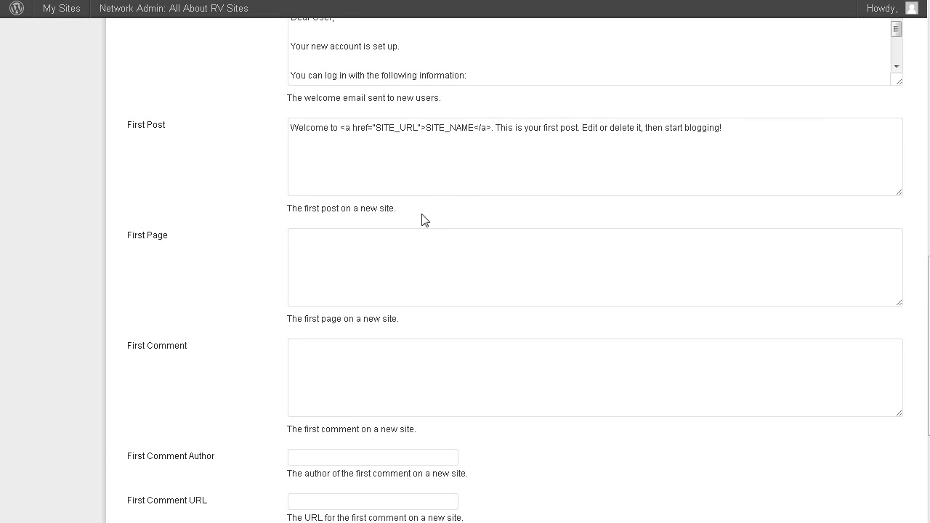
{"action": "scroll", "coordinate": [418, 216], "scroll_direction": "down", "scroll_amount": 2}
{"action": "scroll", "coordinate": [426, 193], "scroll_direction": "down", "scroll_amount": 2}
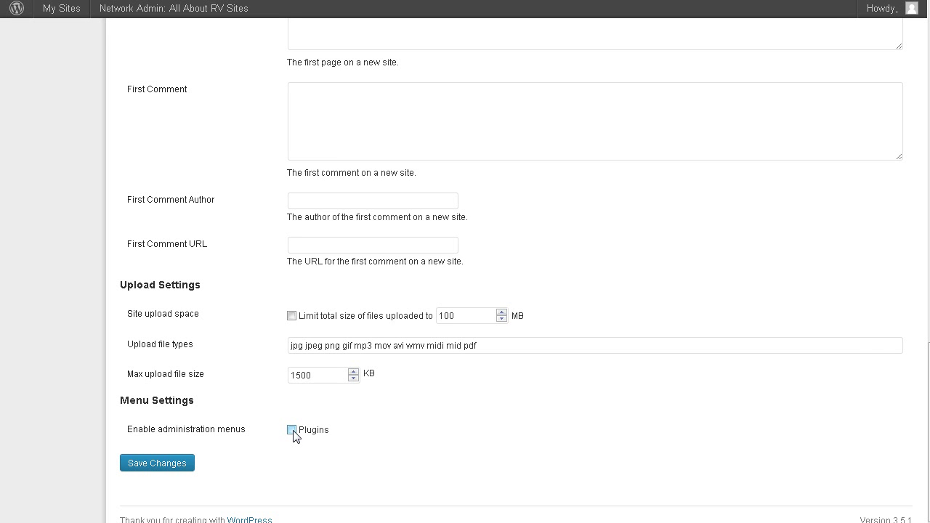
{"action": "left_click", "coordinate": [185, 467]}
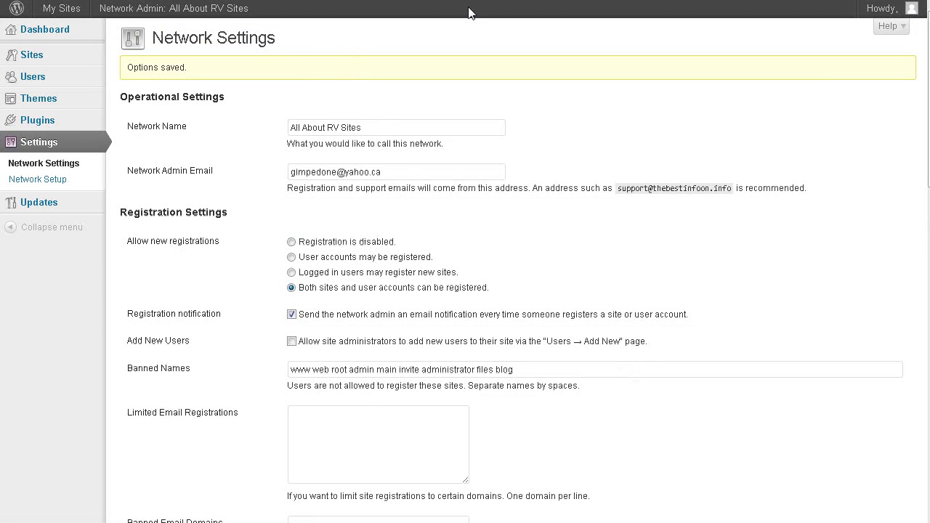
- Visit the All About RV site and log out of the admin account through the Meta widget
{"action": "mouse_move", "coordinate": [131, 15]}
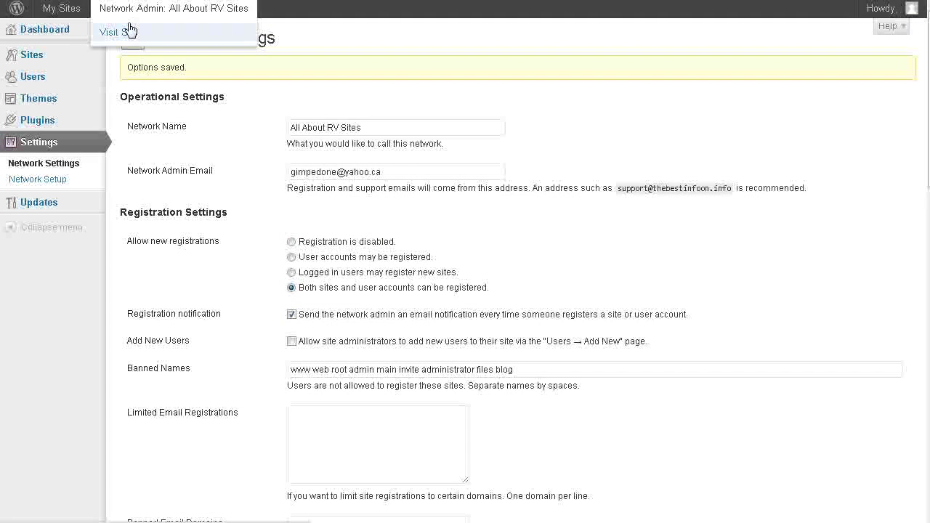
{"action": "left_click", "coordinate": [125, 31]}
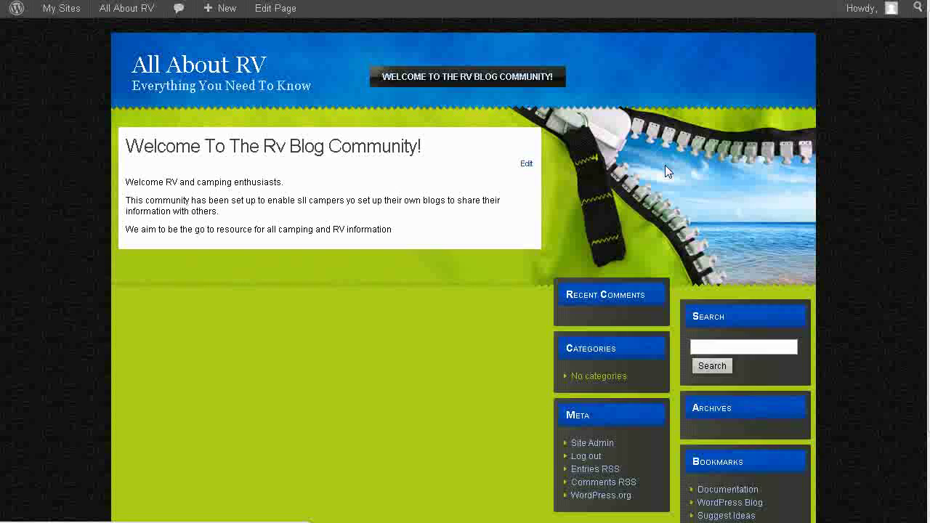
{"action": "scroll", "coordinate": [665, 165], "scroll_direction": "down", "scroll_amount": 3}
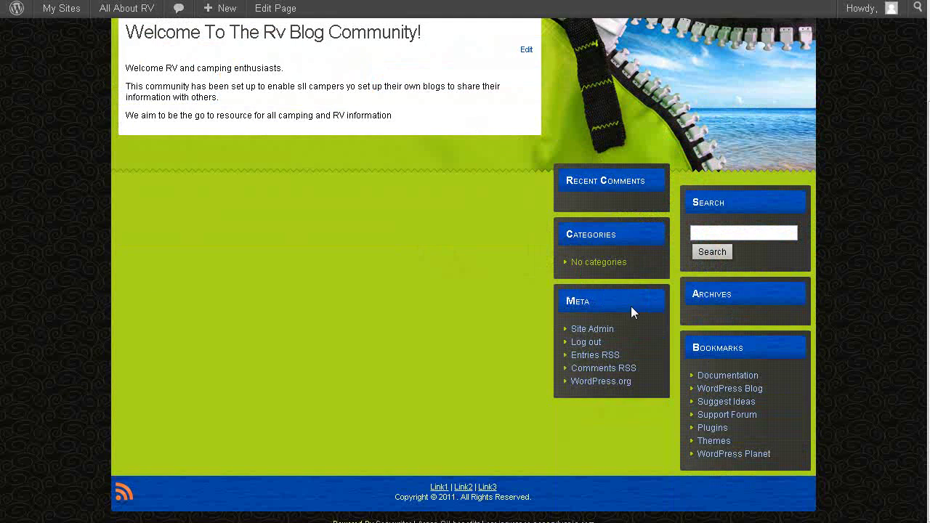
{"action": "left_click", "coordinate": [592, 346]}
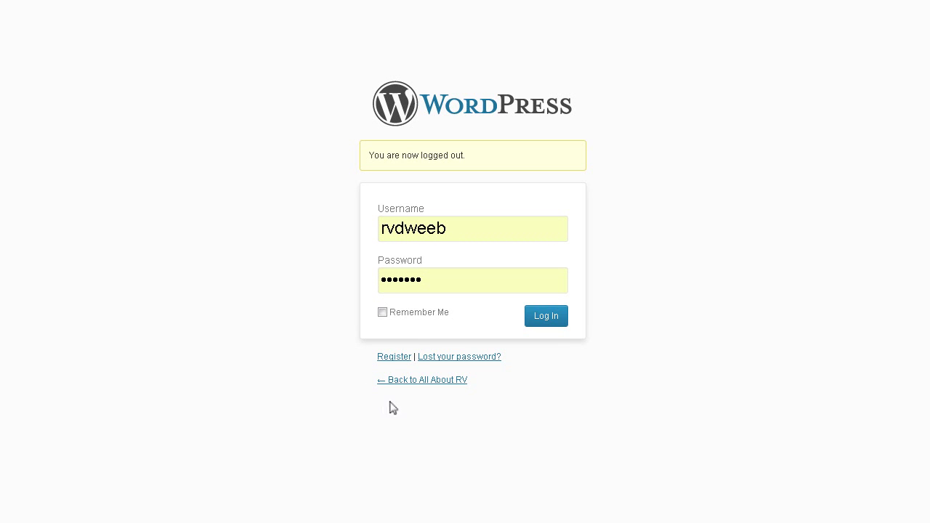
- Return to the All About RV front page as a visitor and open the registration form for new sites and accounts
{"action": "left_click", "coordinate": [414, 381]}
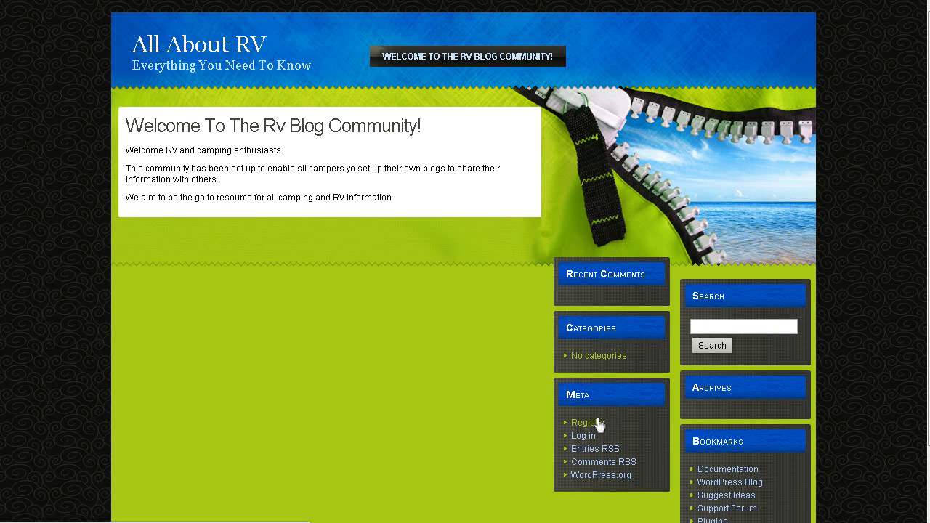
{"action": "left_click", "coordinate": [598, 425]}
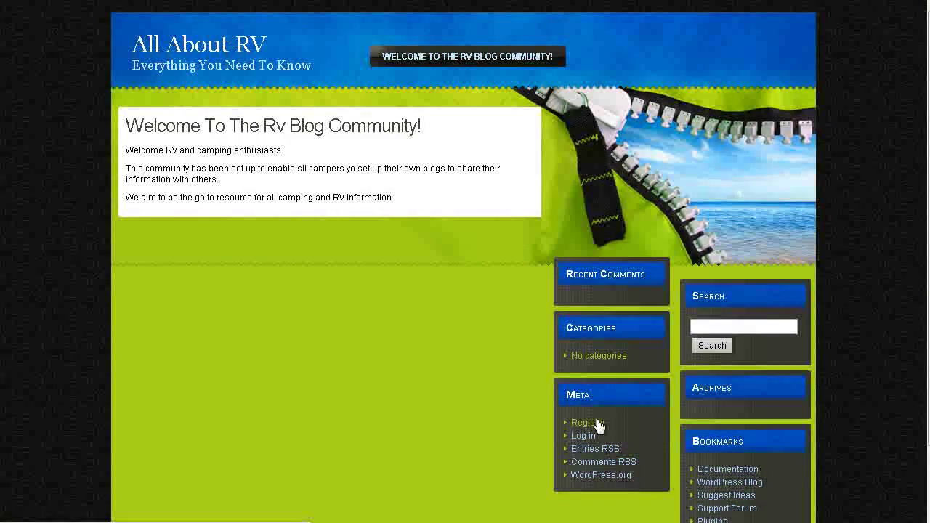
{"action": "scroll", "coordinate": [597, 420], "scroll_direction": "down", "scroll_amount": 1}
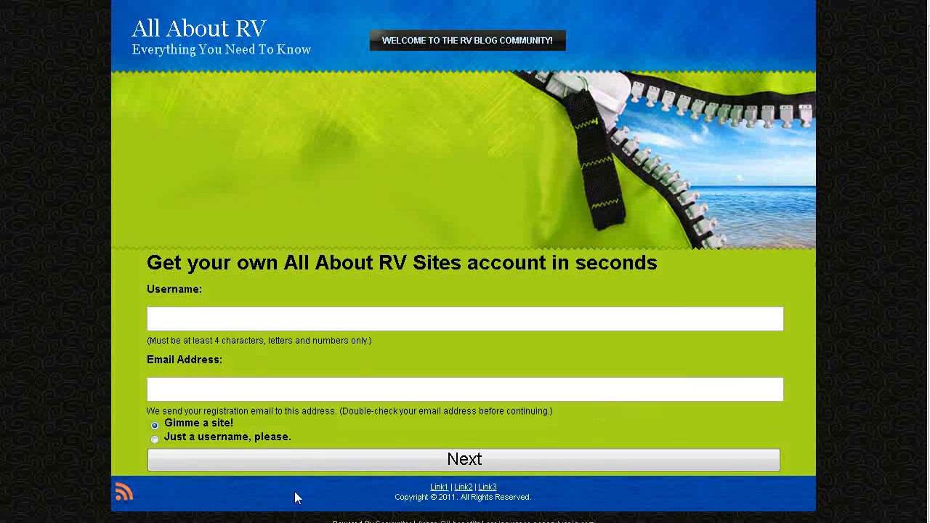